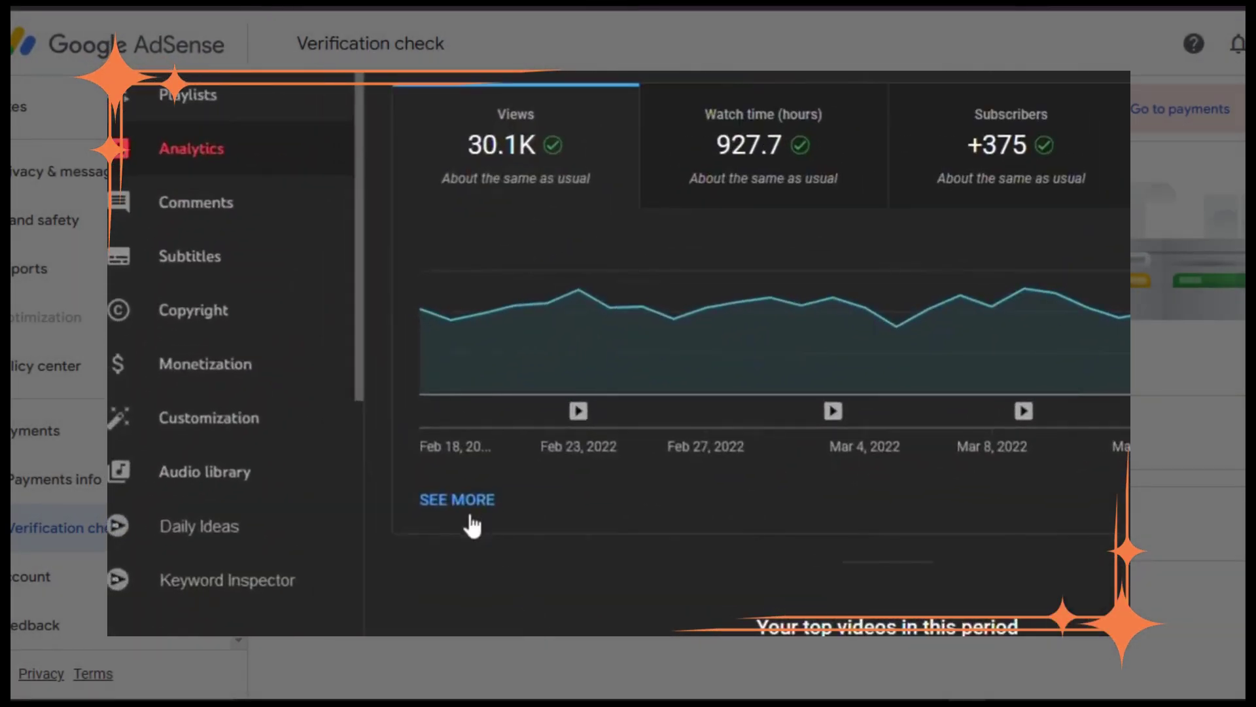
- Open the detailed channel analytics report from the views overview and set its period to January
left_click(467, 518)
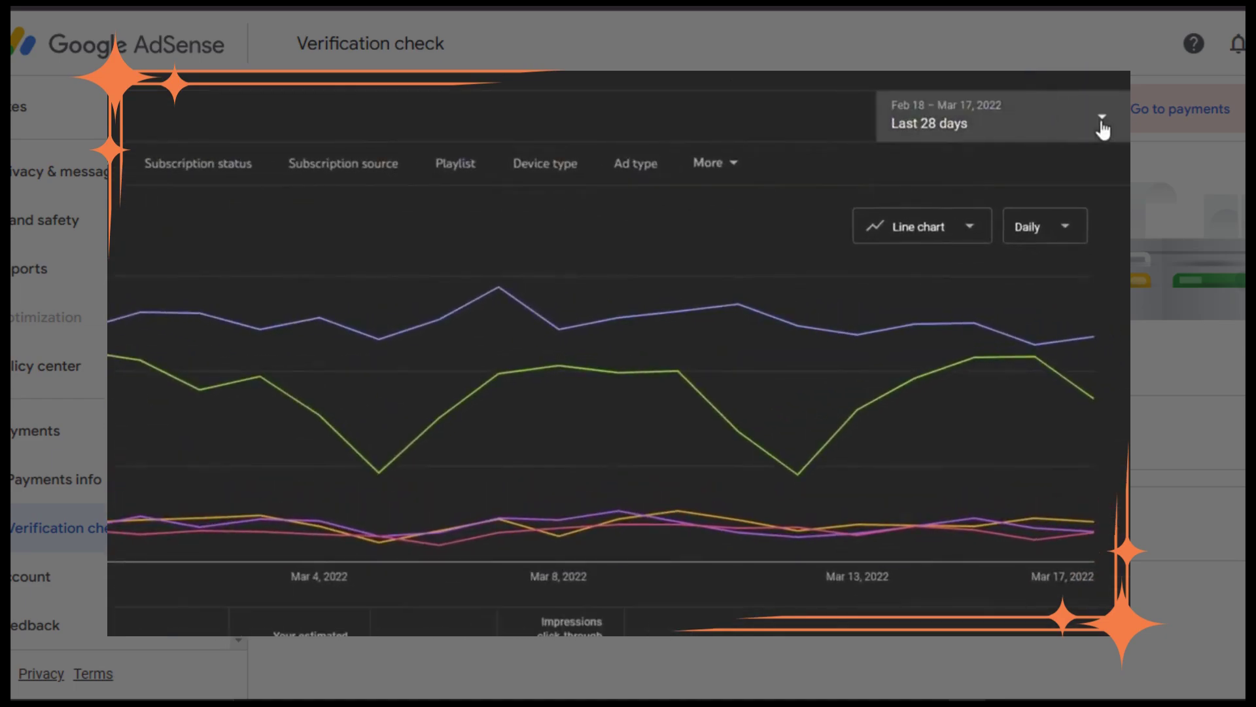
left_click(1103, 130)
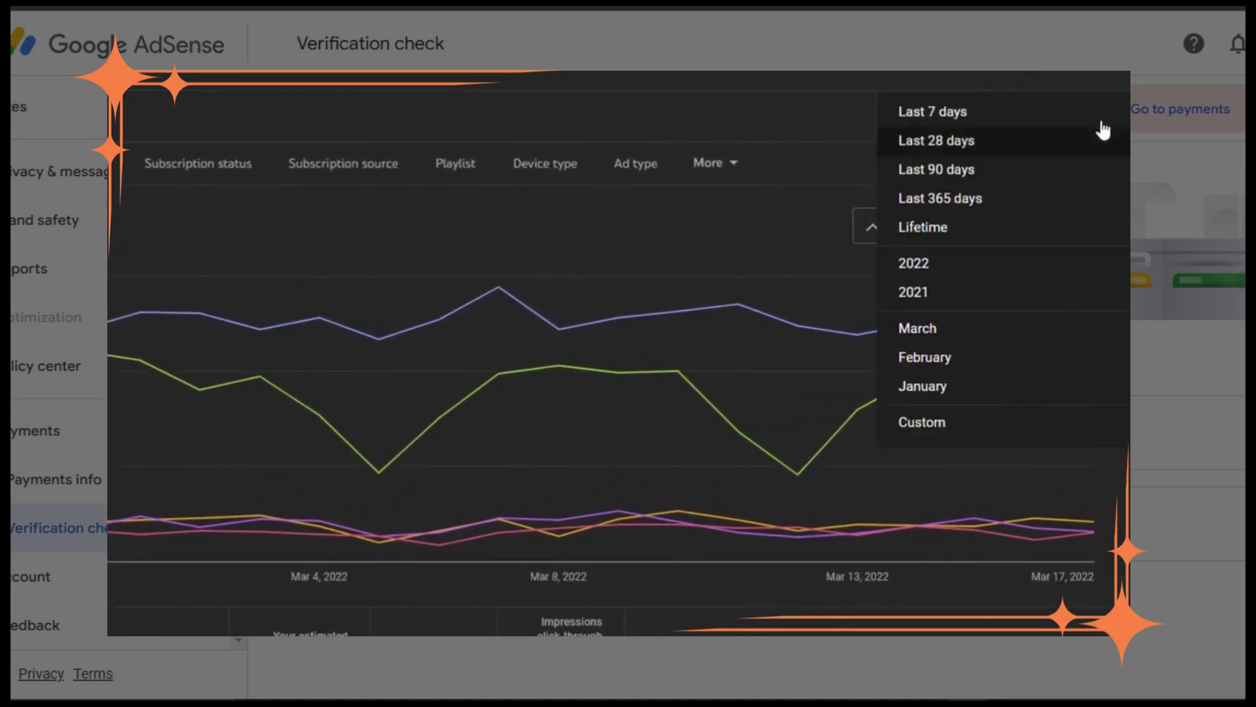
left_click(936, 391)
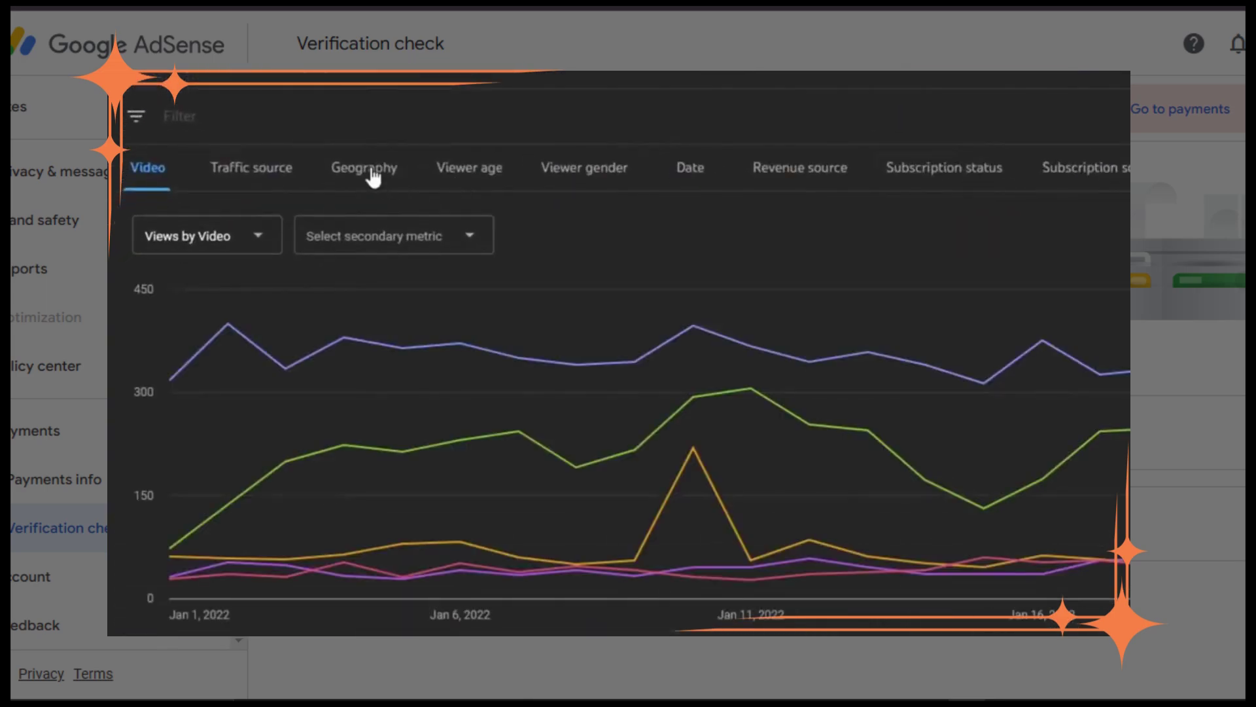
- Break the January report down by geography and add the Your estimated revenue metric
left_click(373, 172)
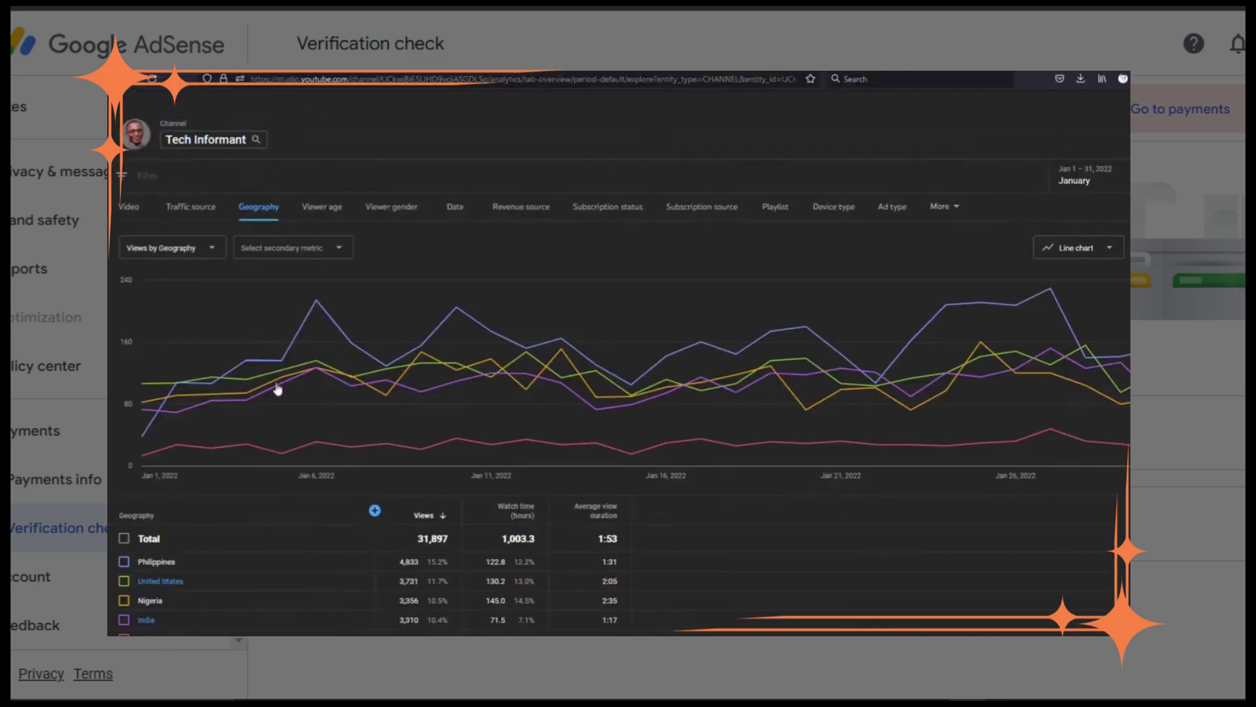
left_click(373, 511)
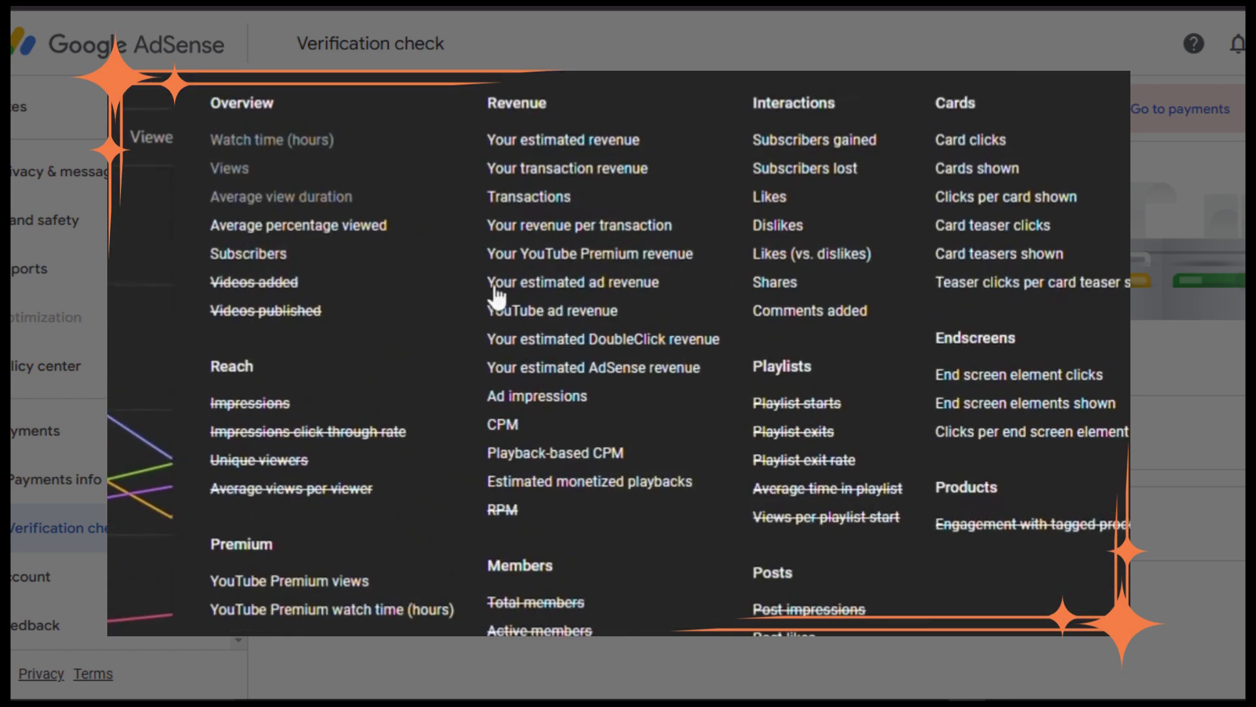
left_click(573, 140)
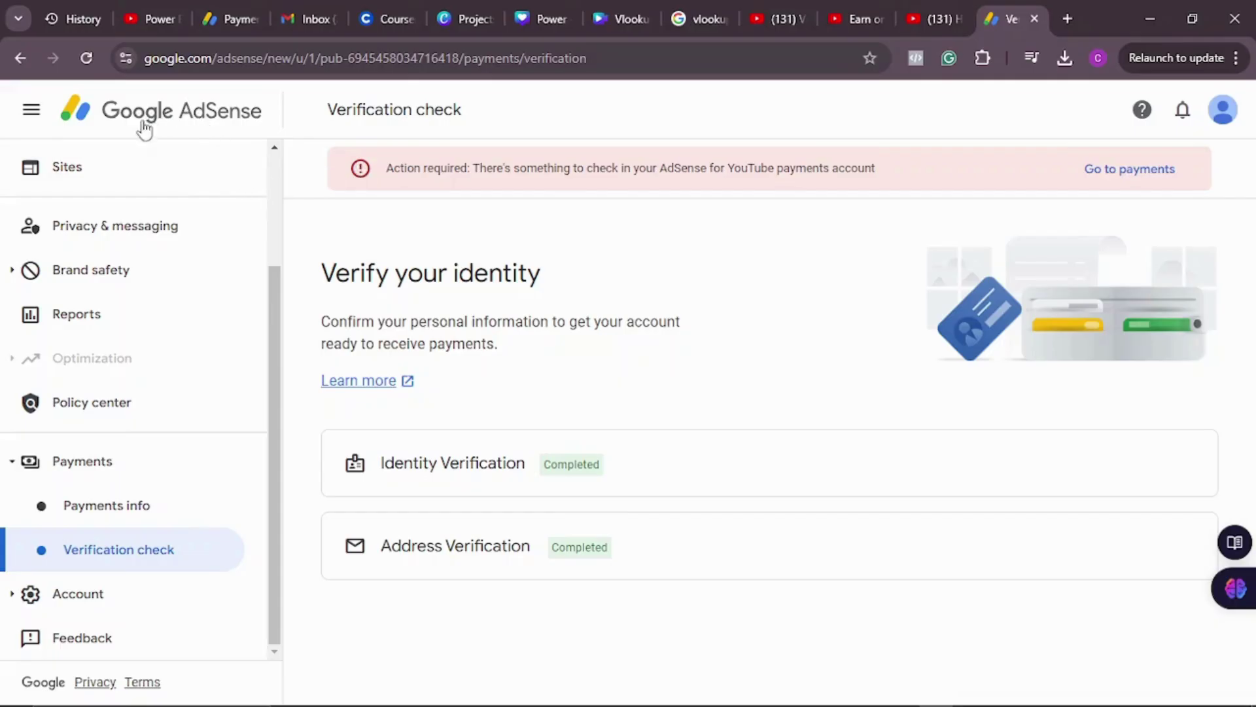
- Go to the AdSense for YouTube payments account and begin adding United States tax info
scroll(158, 231, "up", 2)
scroll(159, 231, "up", 1)
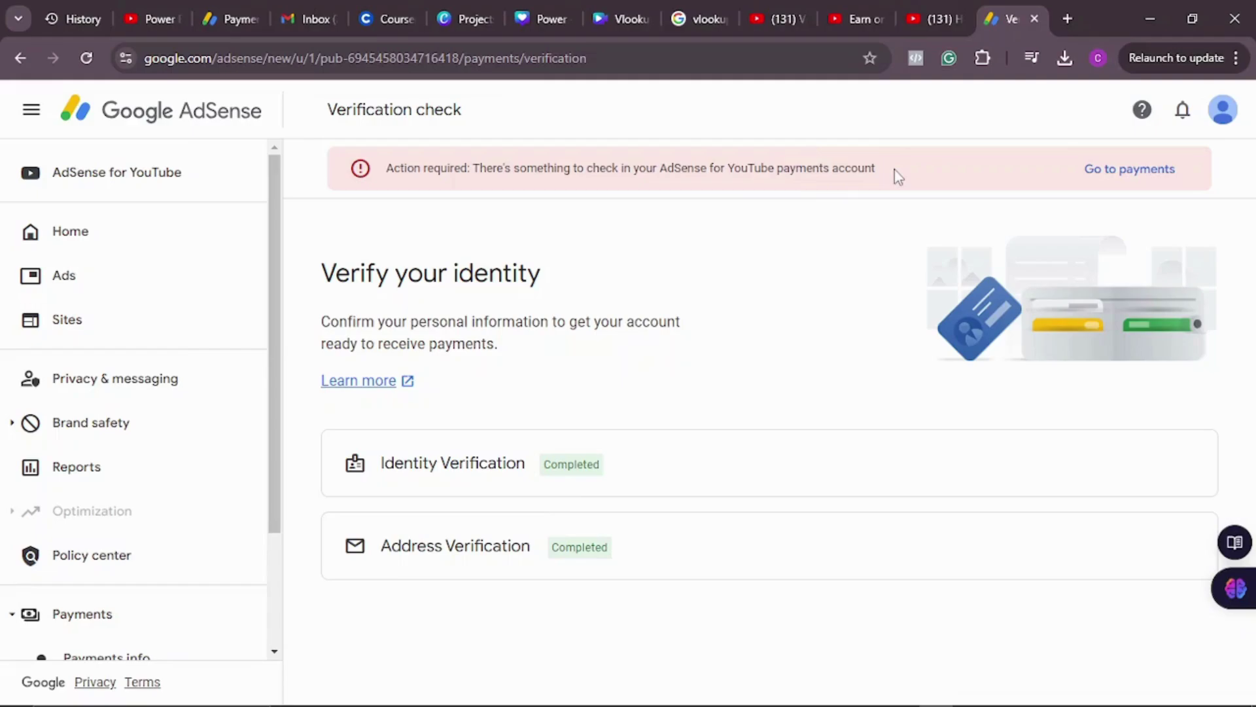
left_click(1151, 174)
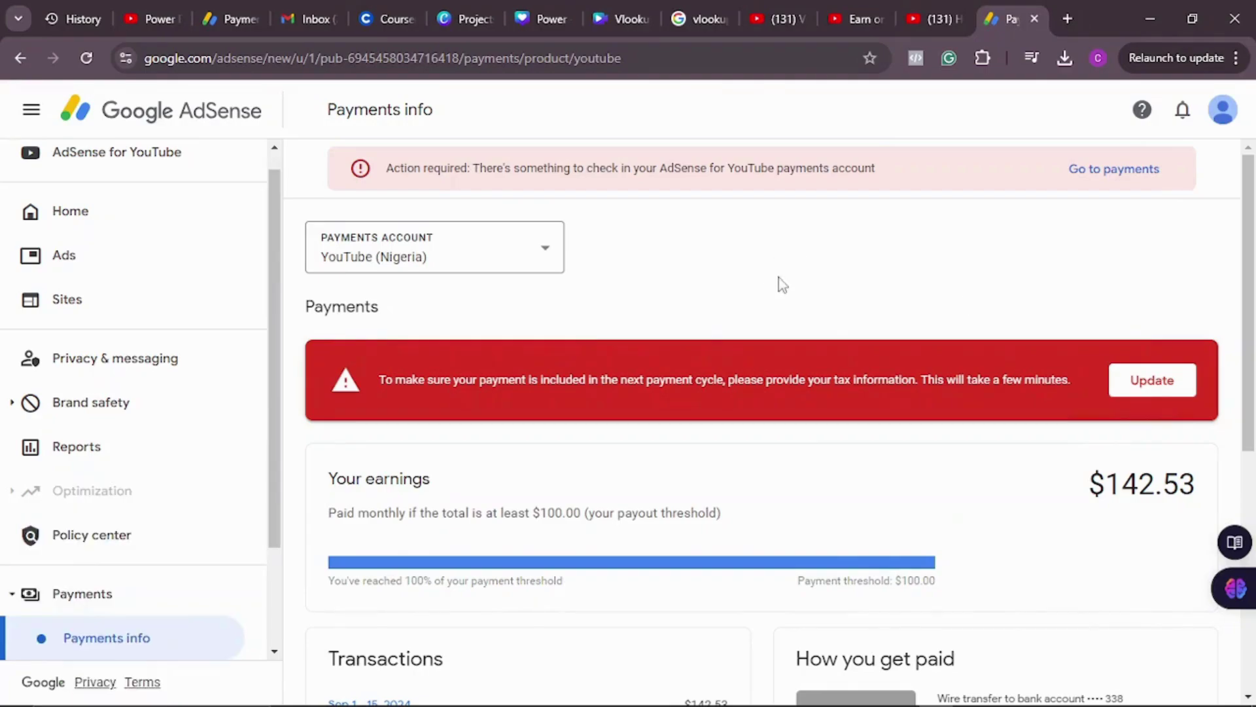
left_click(1158, 388)
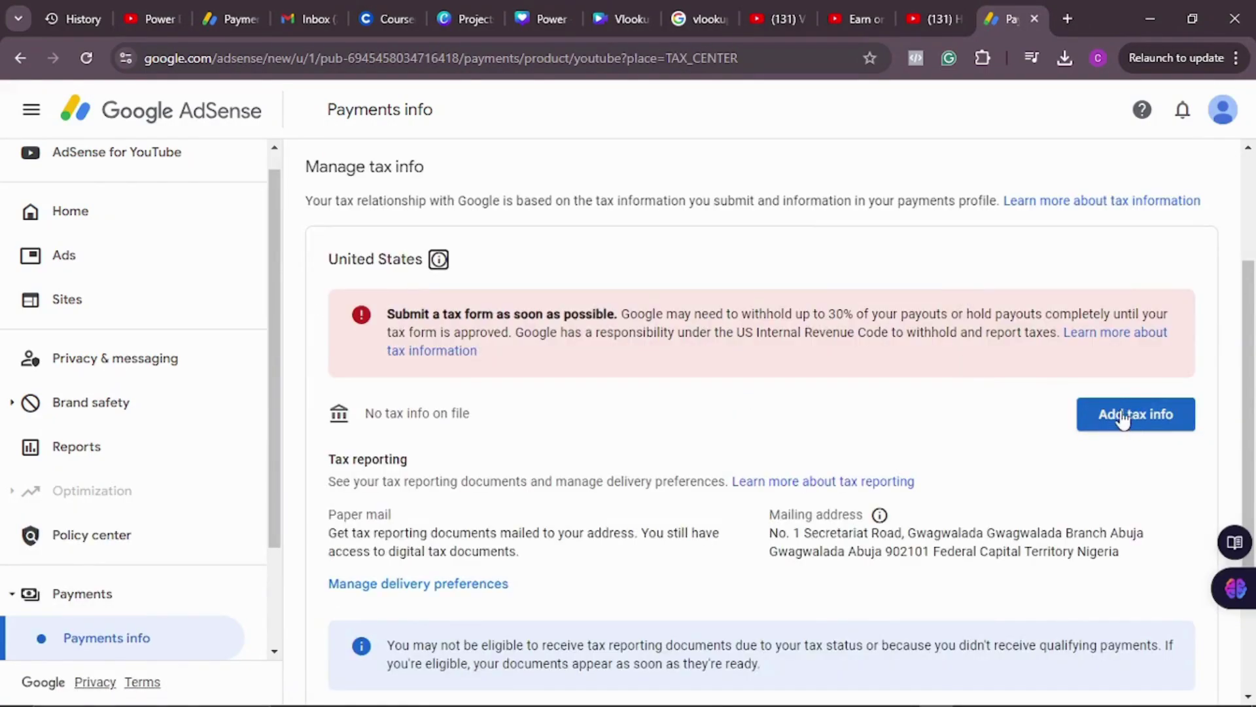
left_click(1120, 415)
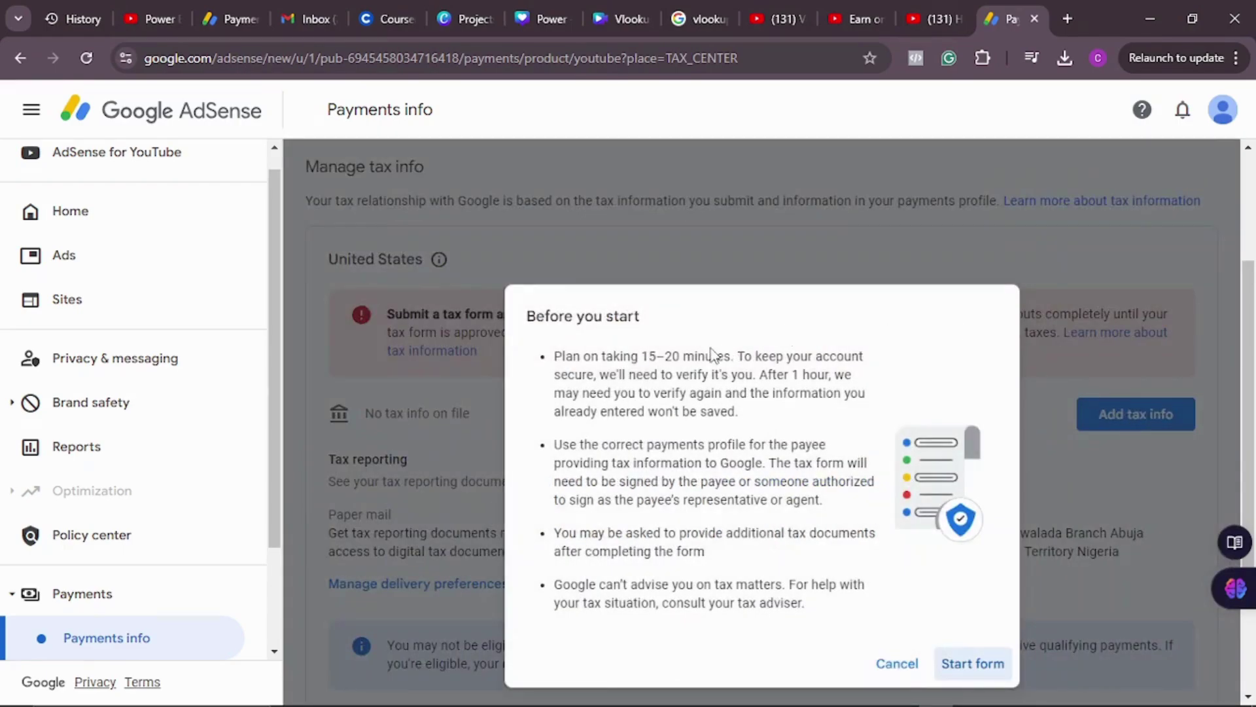
- Start the tax form and verify the sign-in by entering the account password
left_click(965, 662)
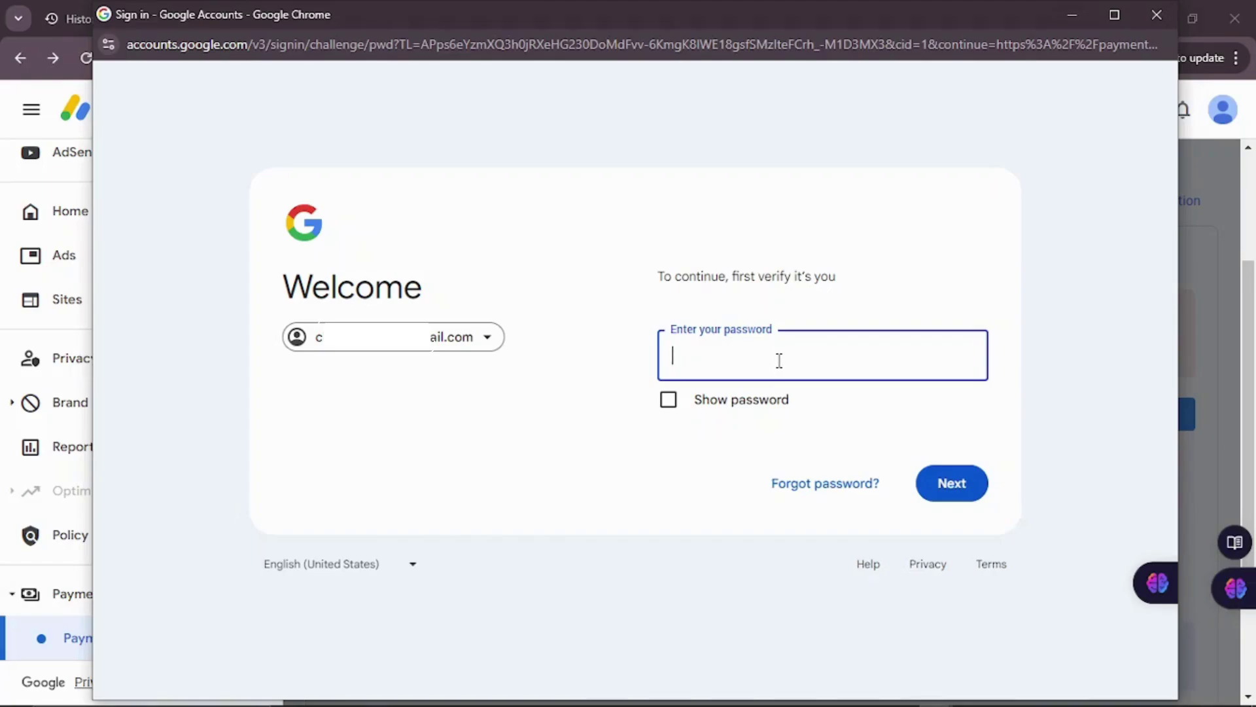
key("ctrl+v")
left_click(953, 482)
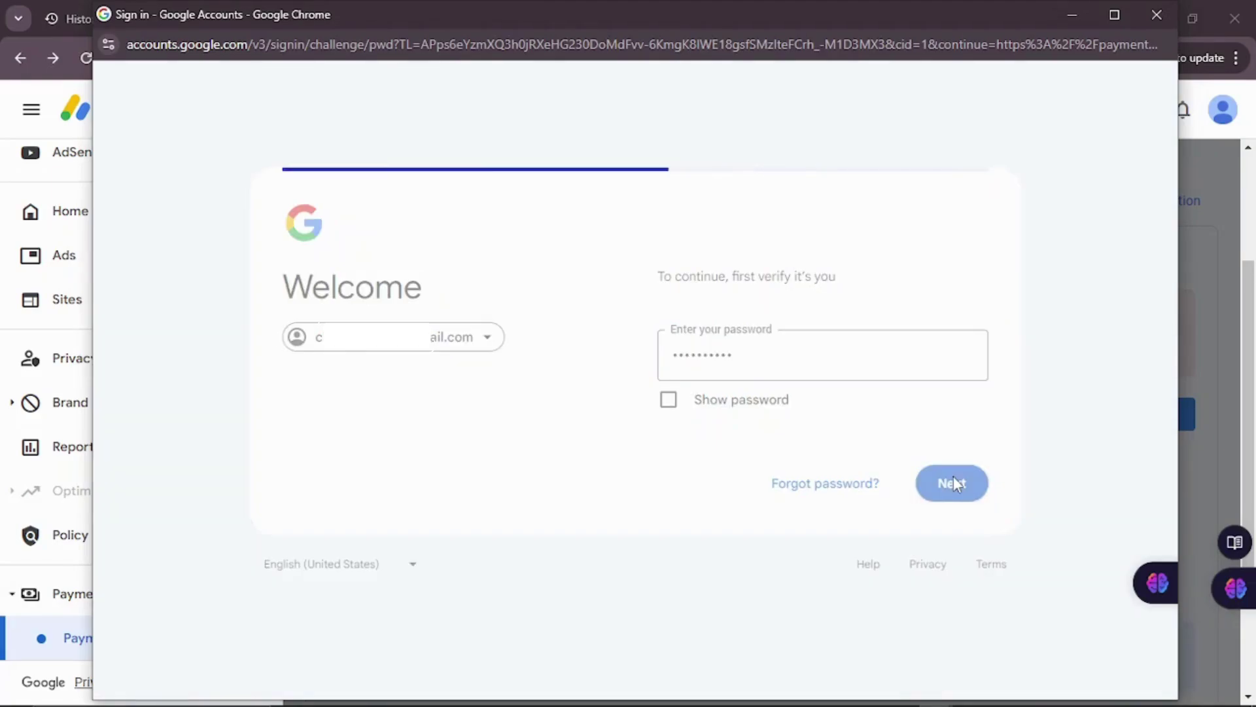
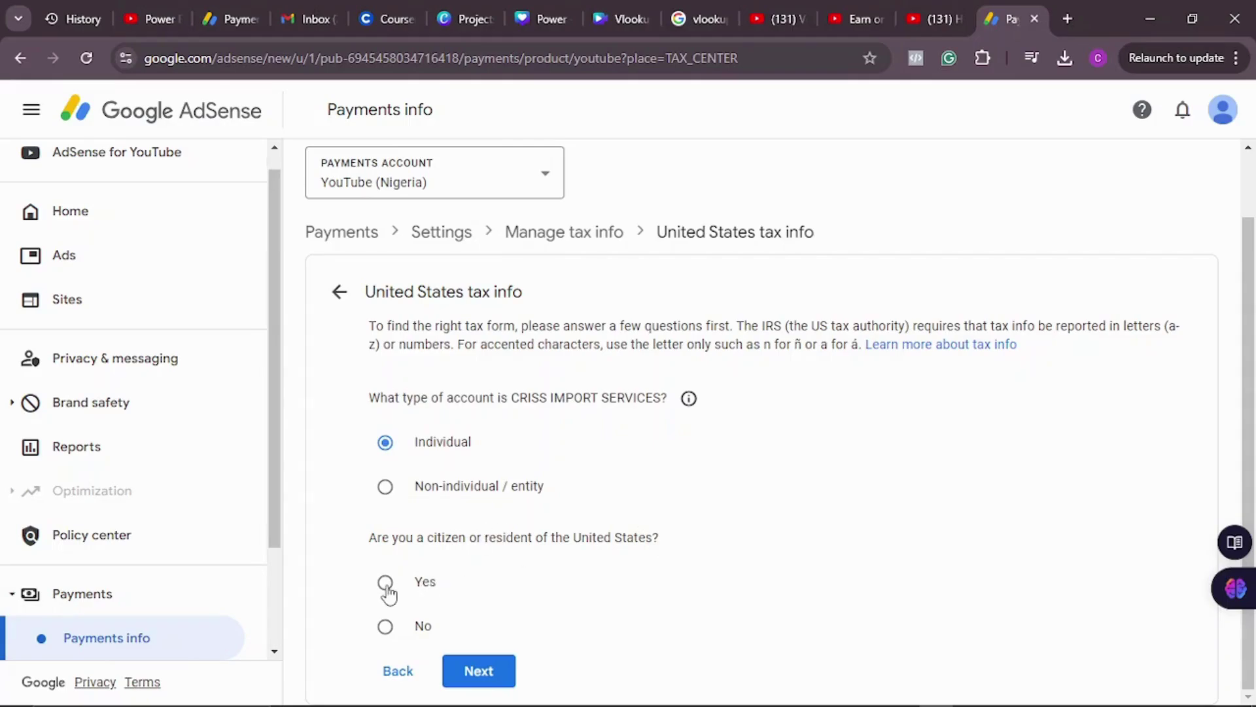
- Declare that the individual is not a US citizen or resident and start the W-8BEN form
left_click(385, 627)
left_click(478, 674)
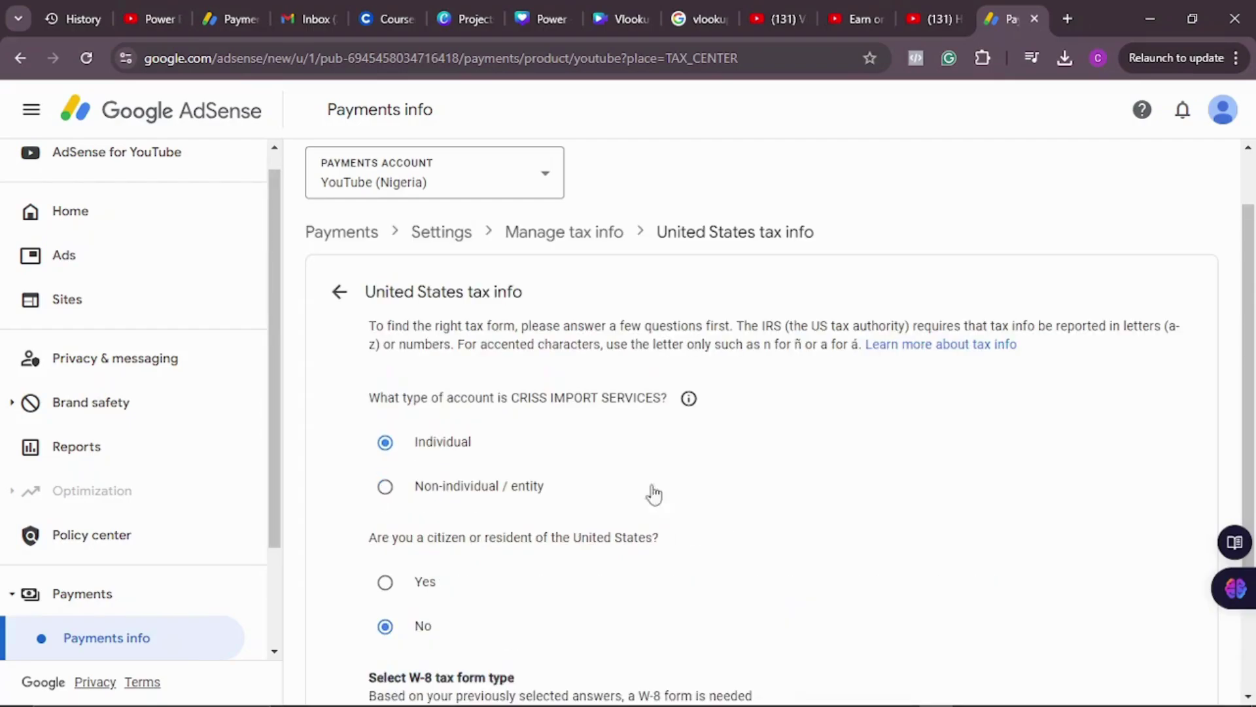
scroll(656, 499, "down", 2)
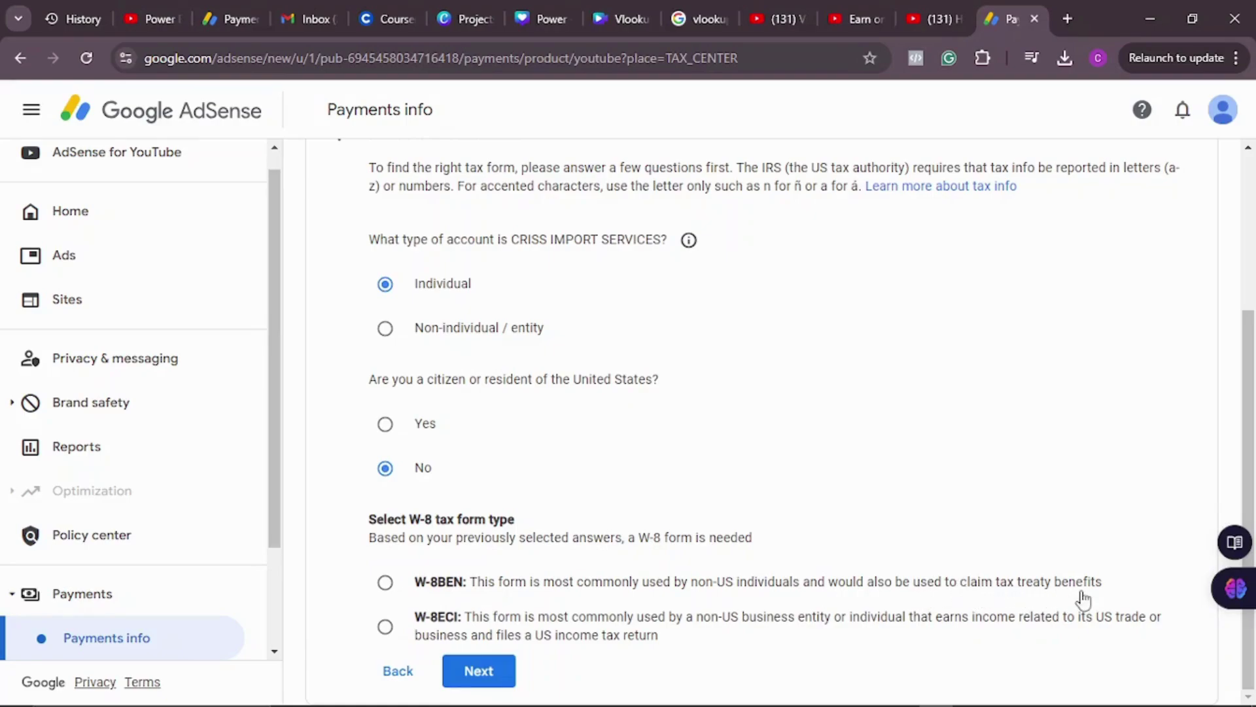
left_click(384, 582)
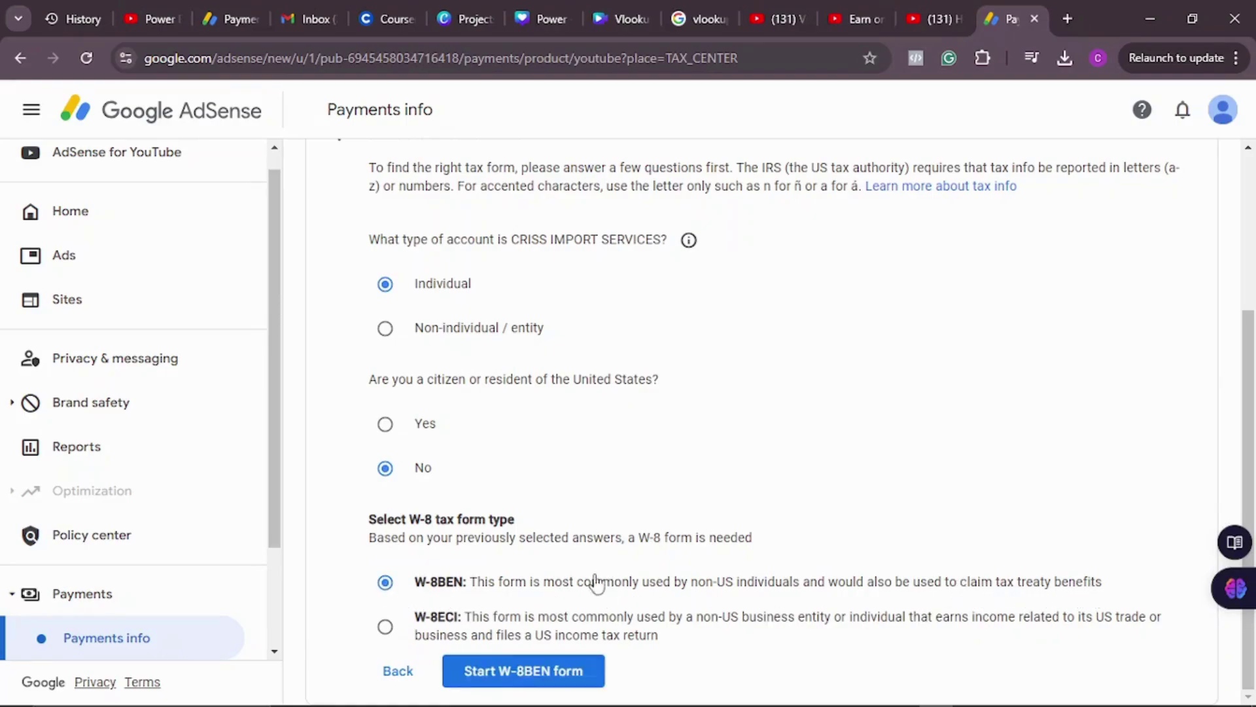
left_click(507, 673)
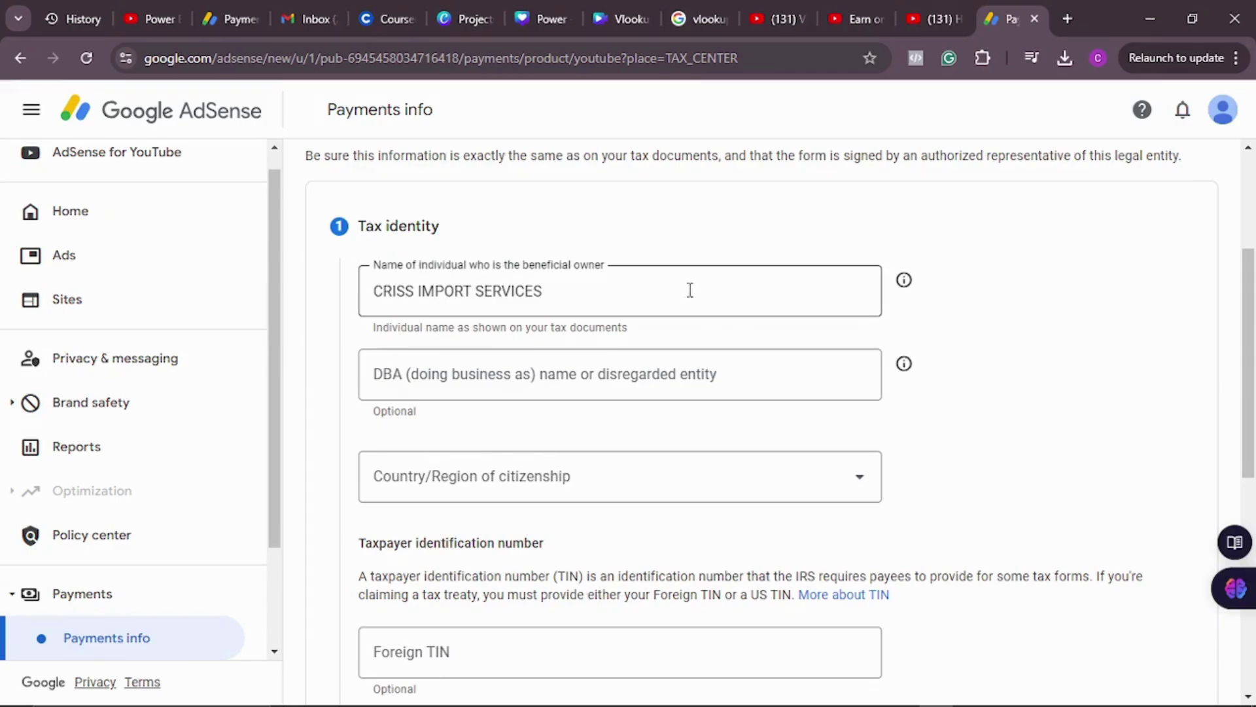
- Set the country of citizenship to Nigeria in the Tax identity section
scroll(688, 292, "down", 3)
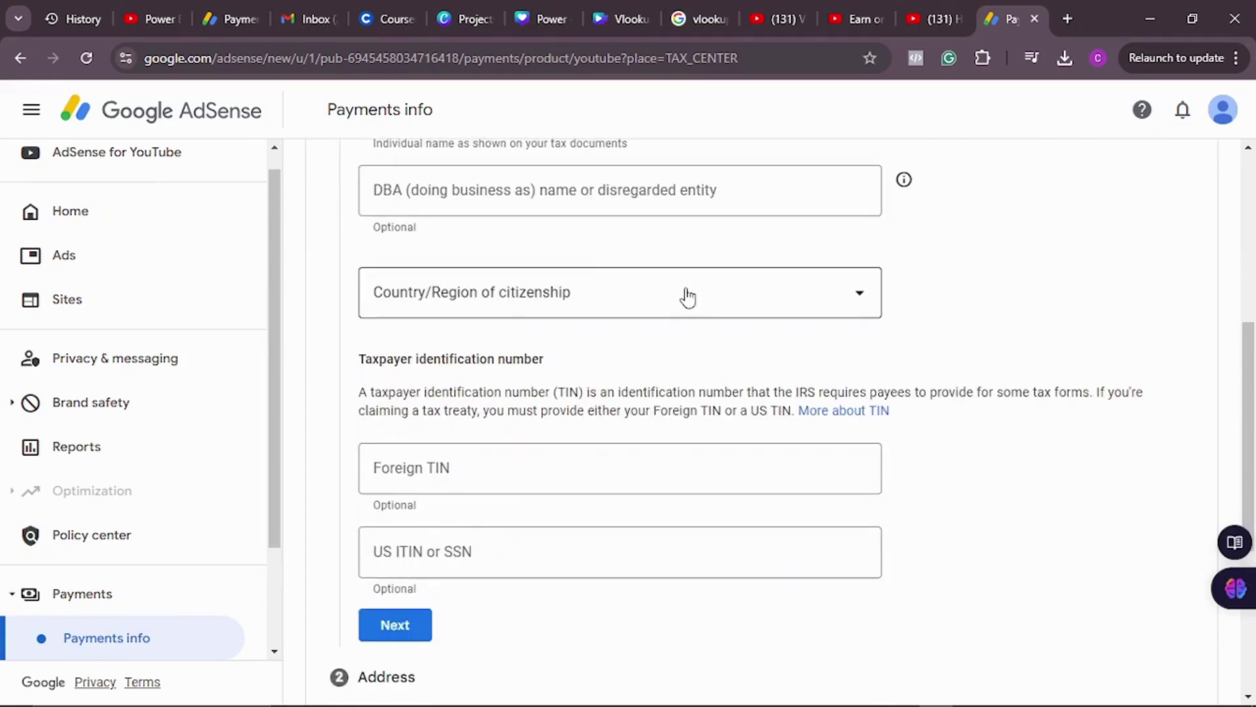
left_click(826, 302)
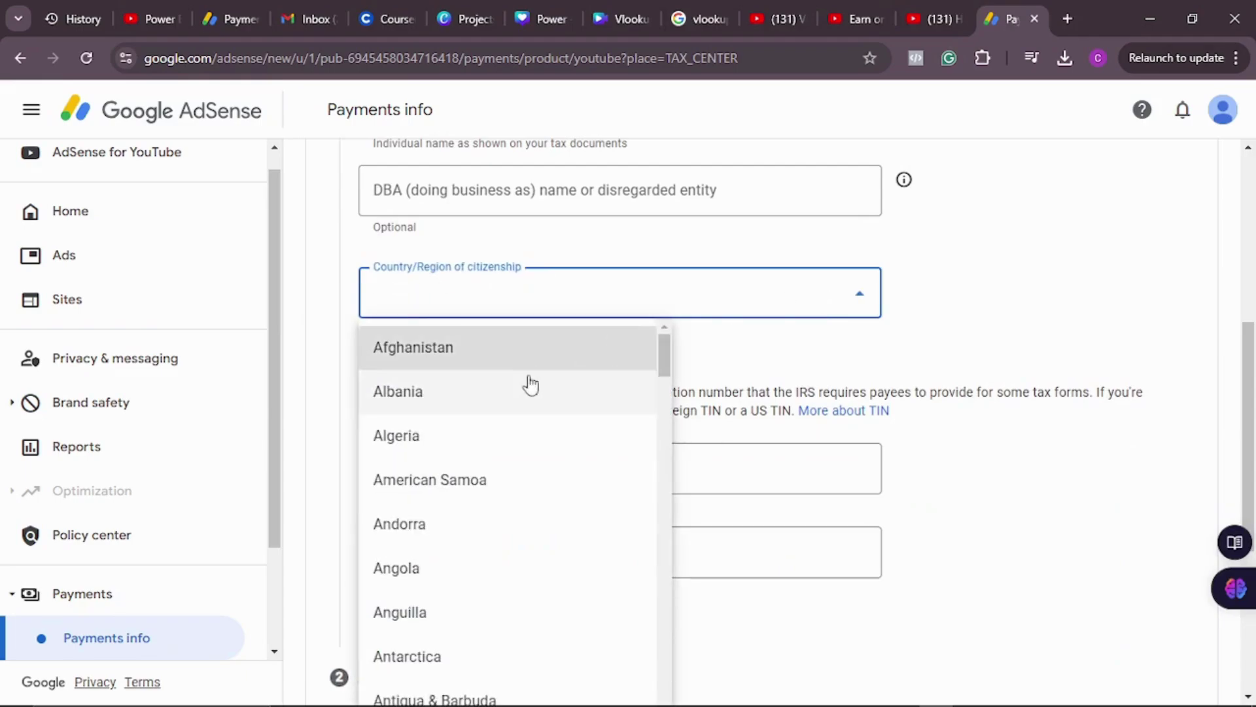
scroll(524, 392, "down", 3)
scroll(513, 408, "down", 20)
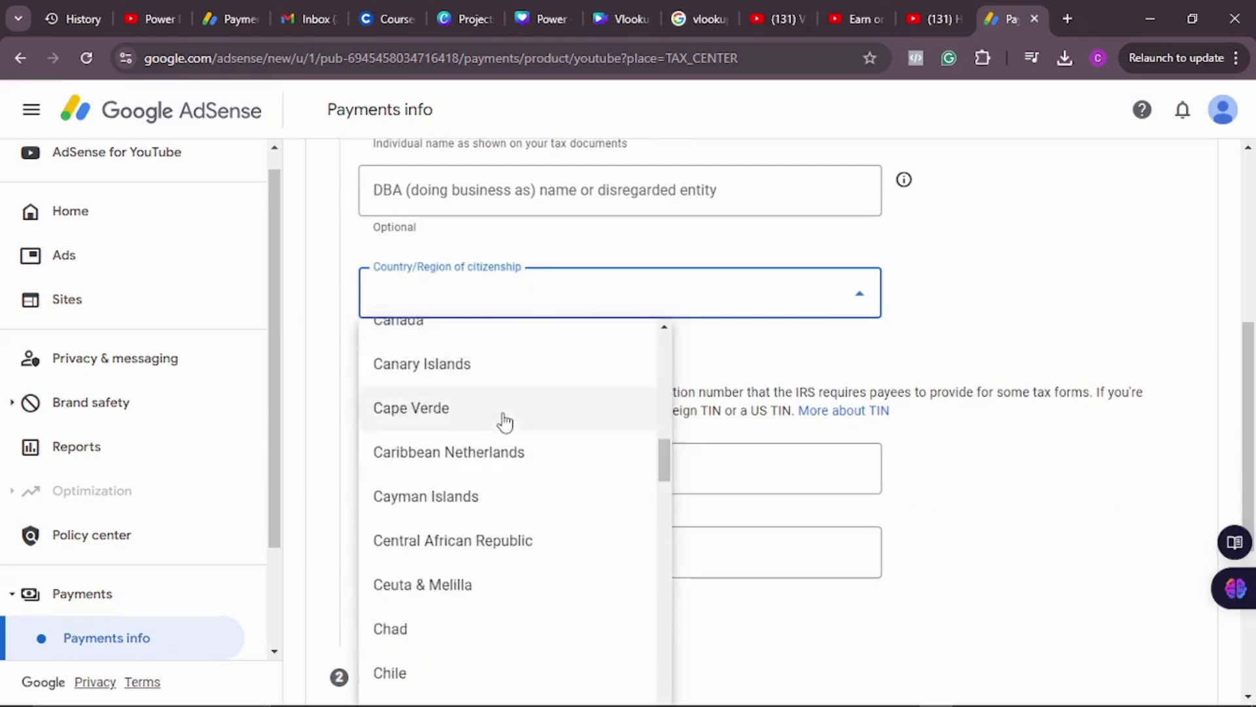
scroll(496, 426, "down", 20)
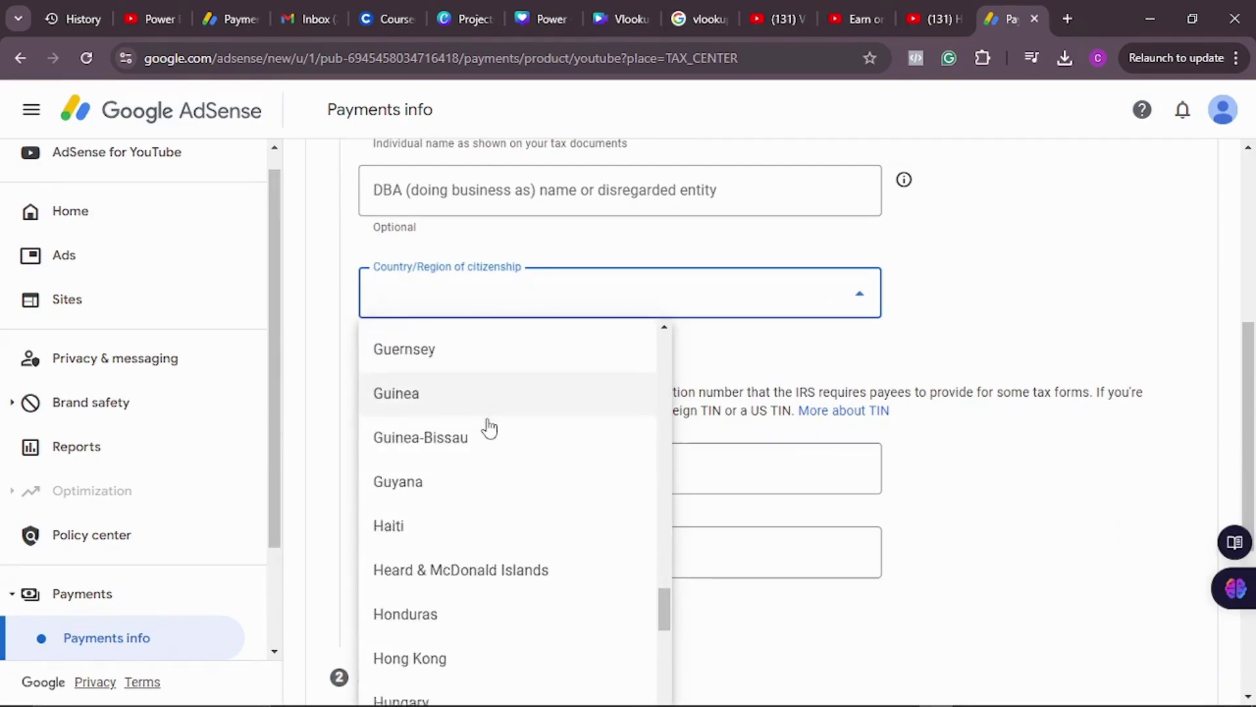
scroll(488, 417, "down", 20)
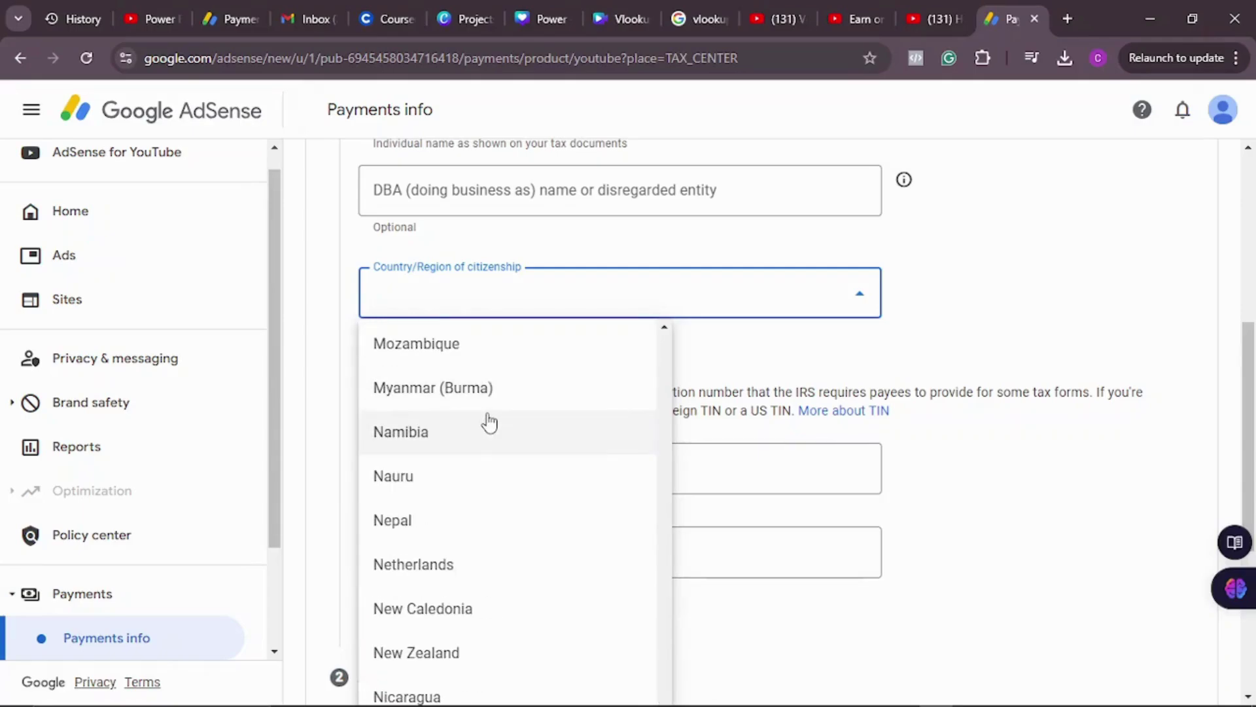
scroll(490, 422, "down", 6)
scroll(476, 395, "up", 2)
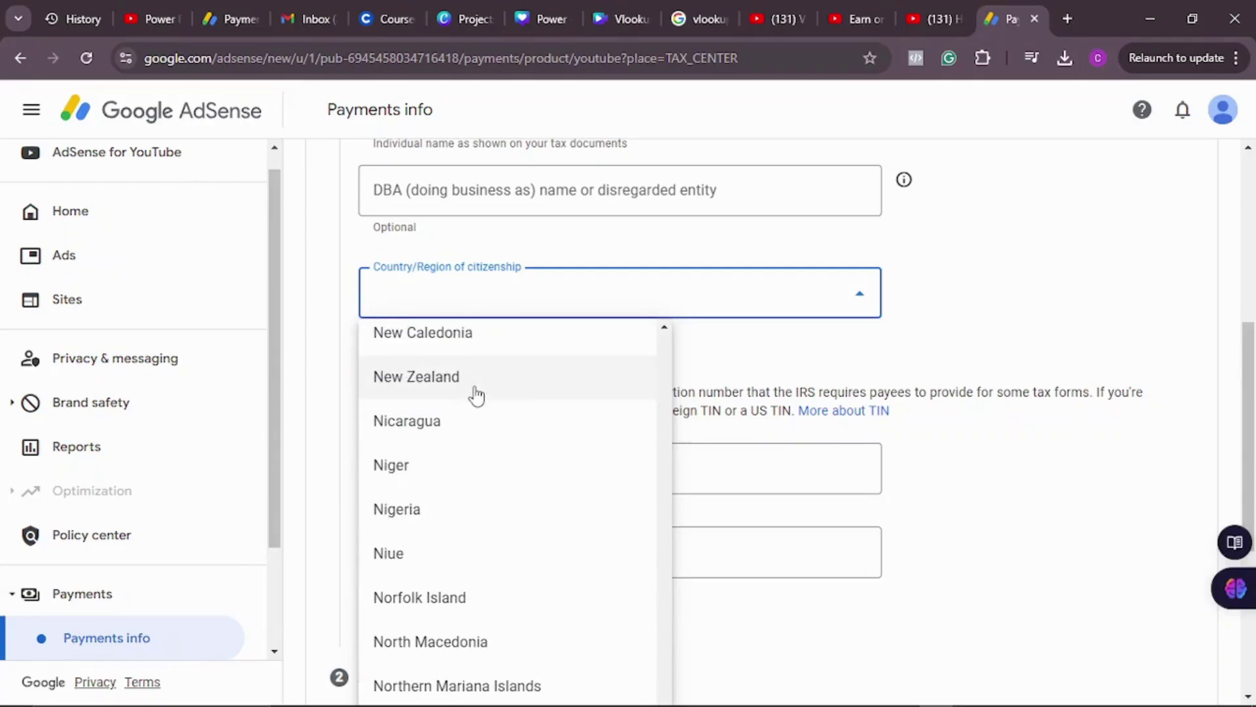
left_click(492, 532)
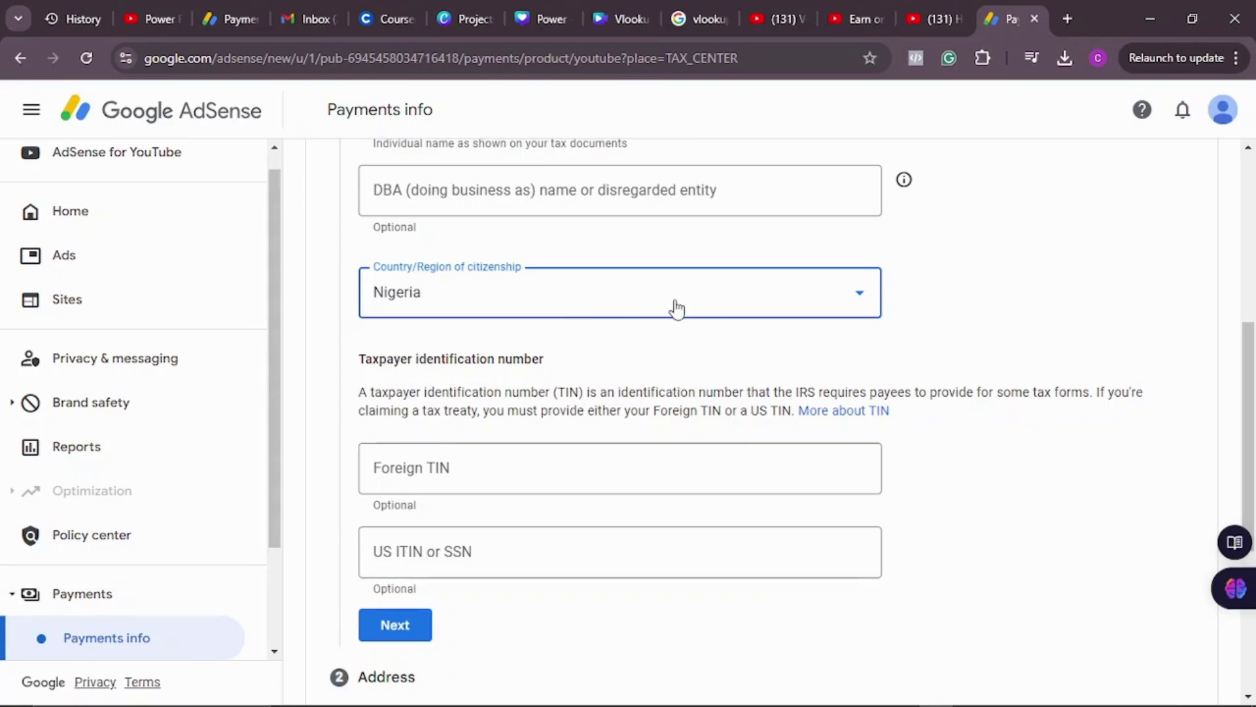
- Review the tax identity details, leave both taxpayer identification number fields empty, and continue to the Address section
scroll(678, 305, "up", 2)
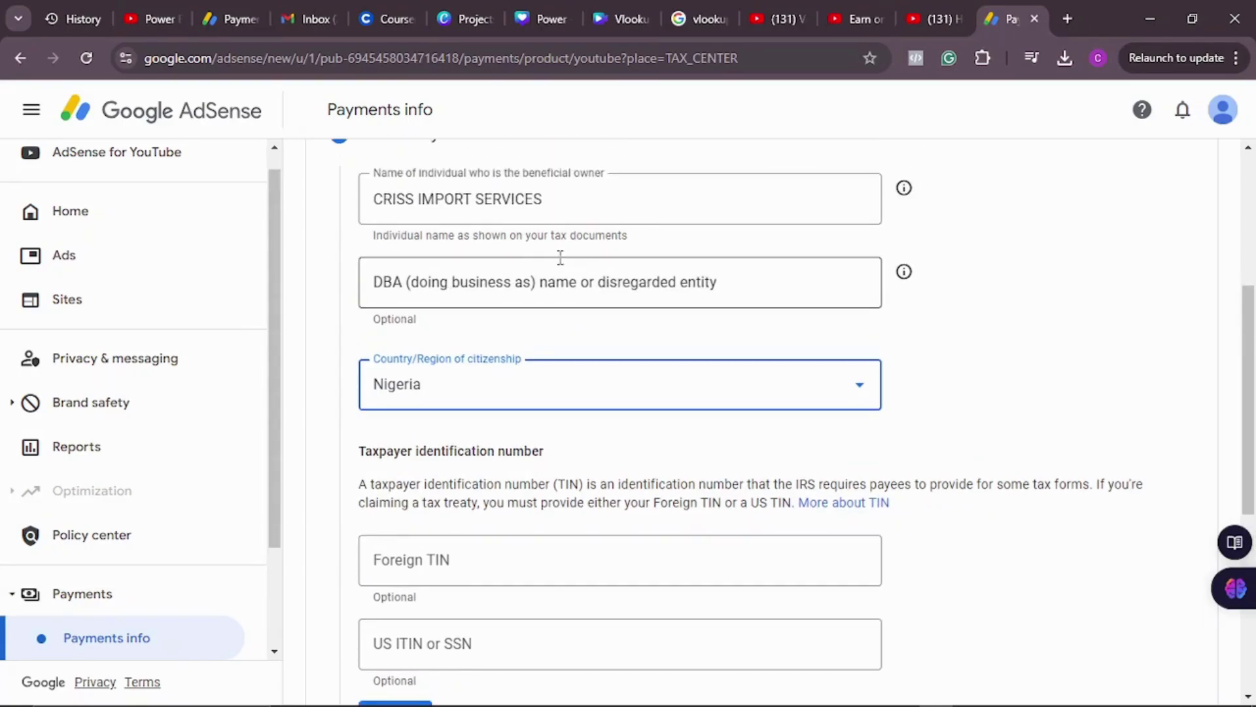
scroll(561, 258, "up", 2)
scroll(510, 321, "down", 2)
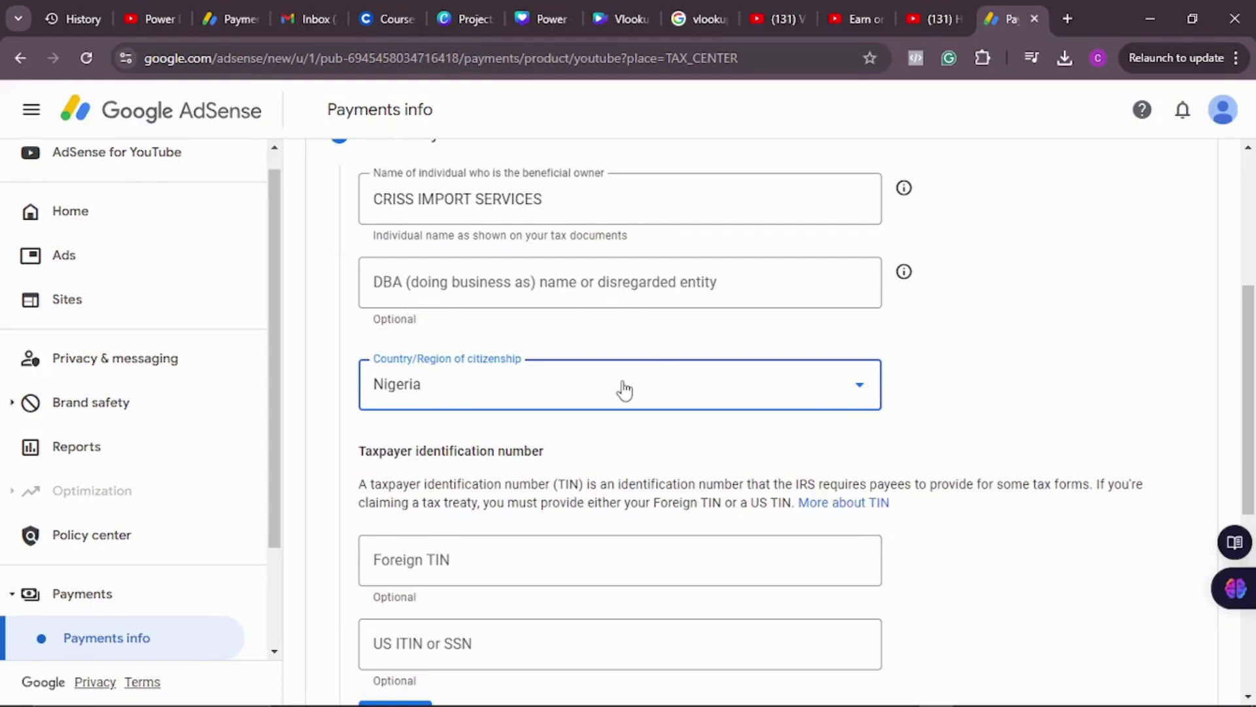
scroll(625, 391, "down", 3)
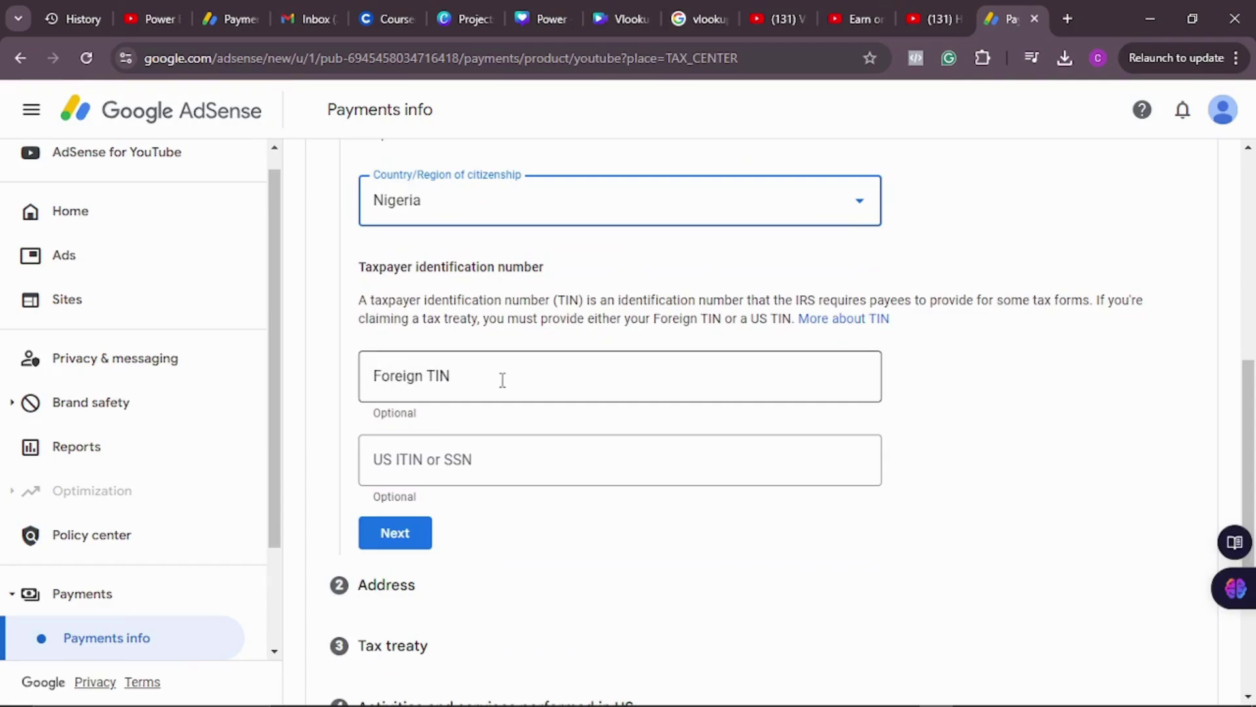
scroll(563, 387, "down", 3)
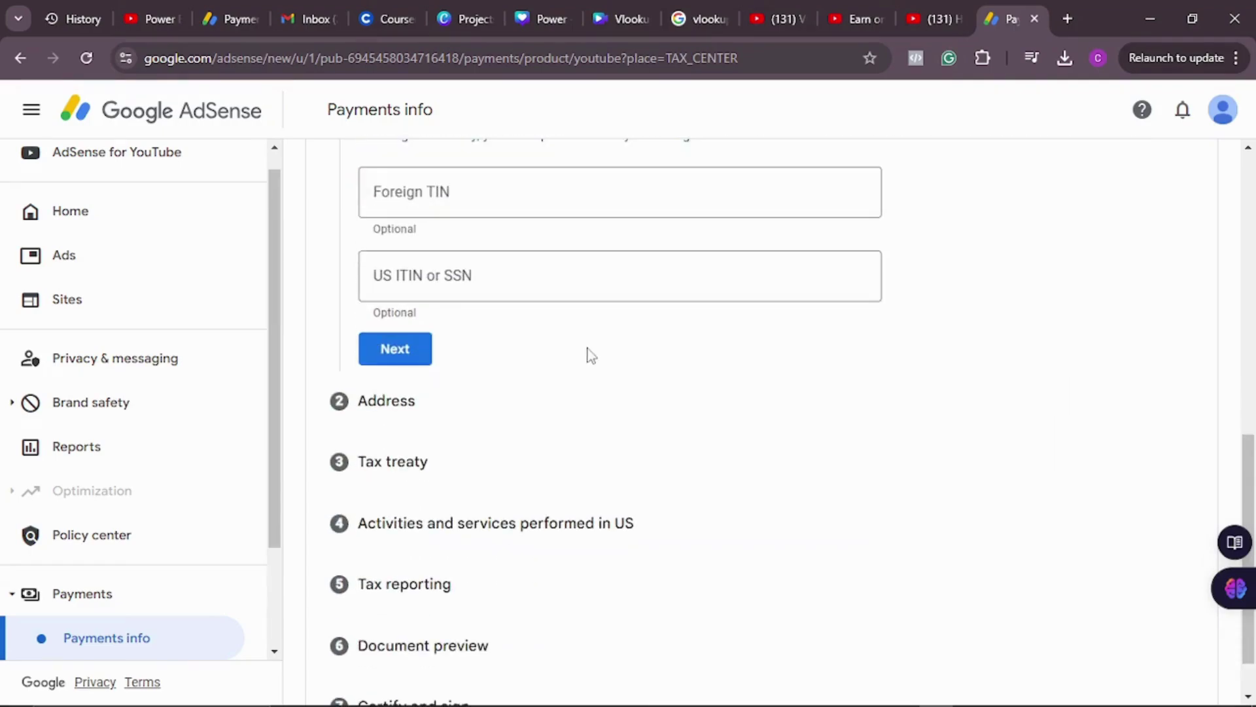
left_click(396, 349)
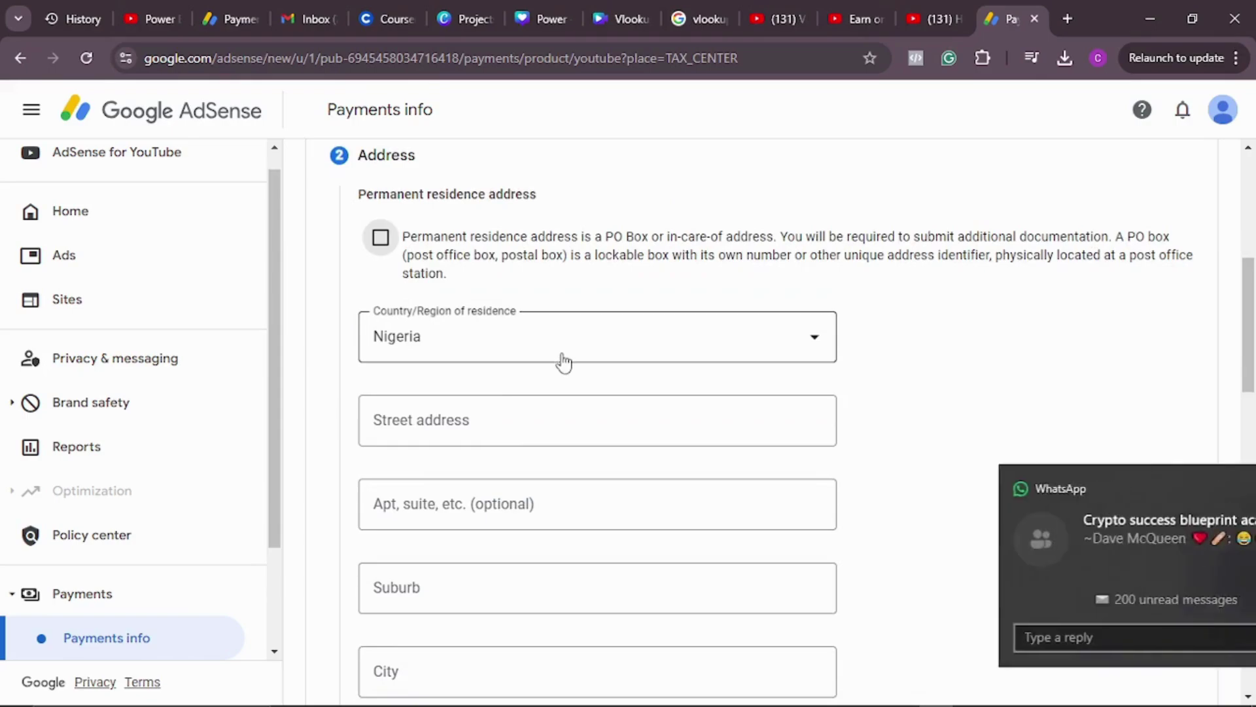
- Fill in the permanent residence address, mark the mailing address as the same, and continue to the Tax treaty section
scroll(570, 359, "down", 2)
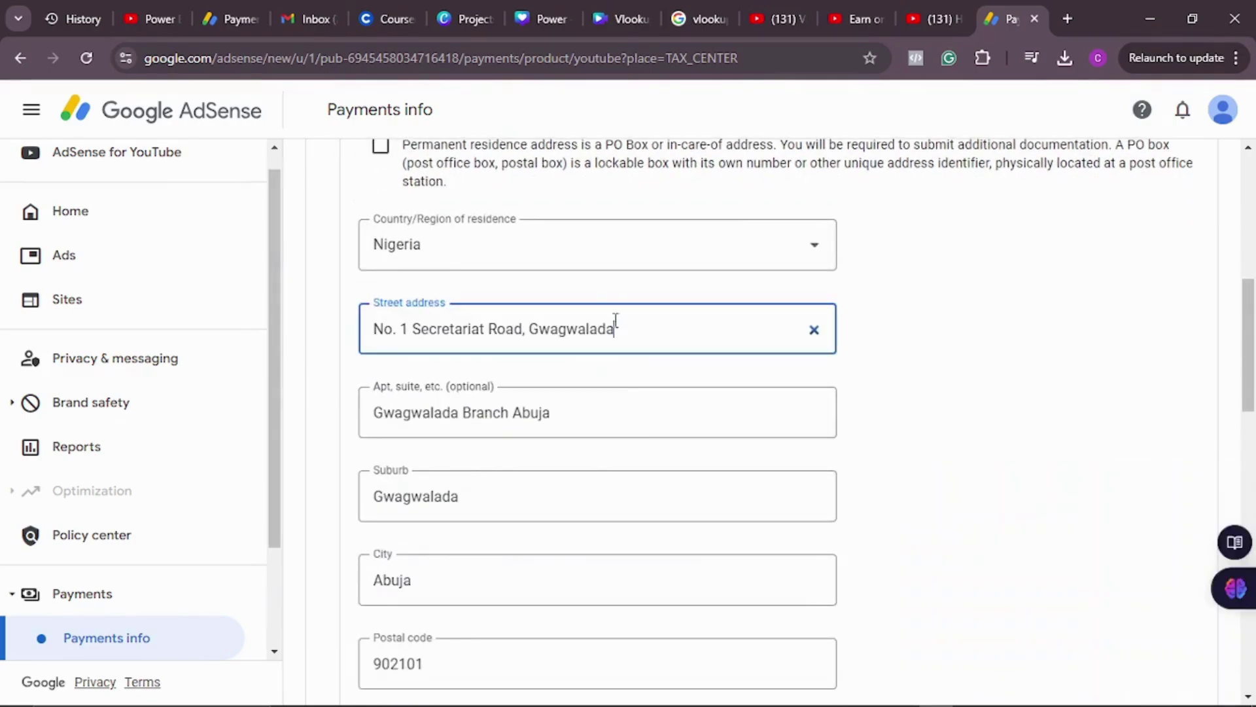
scroll(594, 312, "up", 3)
scroll(598, 303, "down", 4)
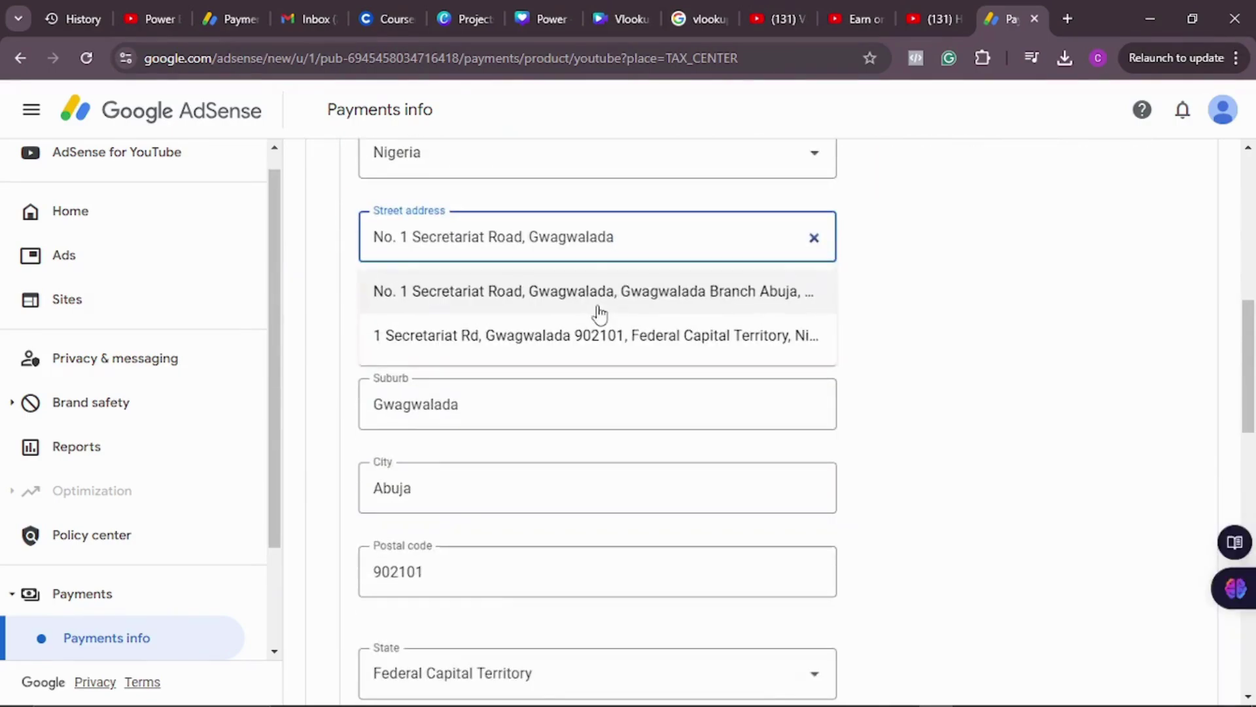
scroll(684, 412, "down", 4)
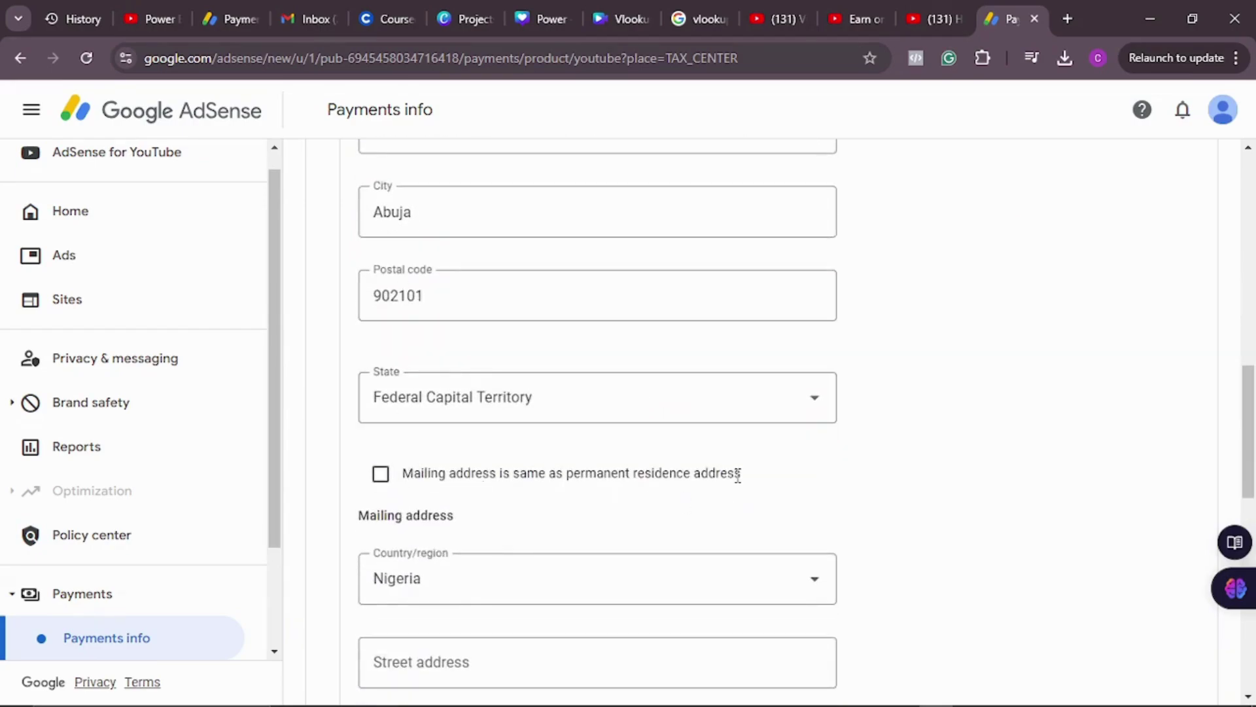
left_click(381, 475)
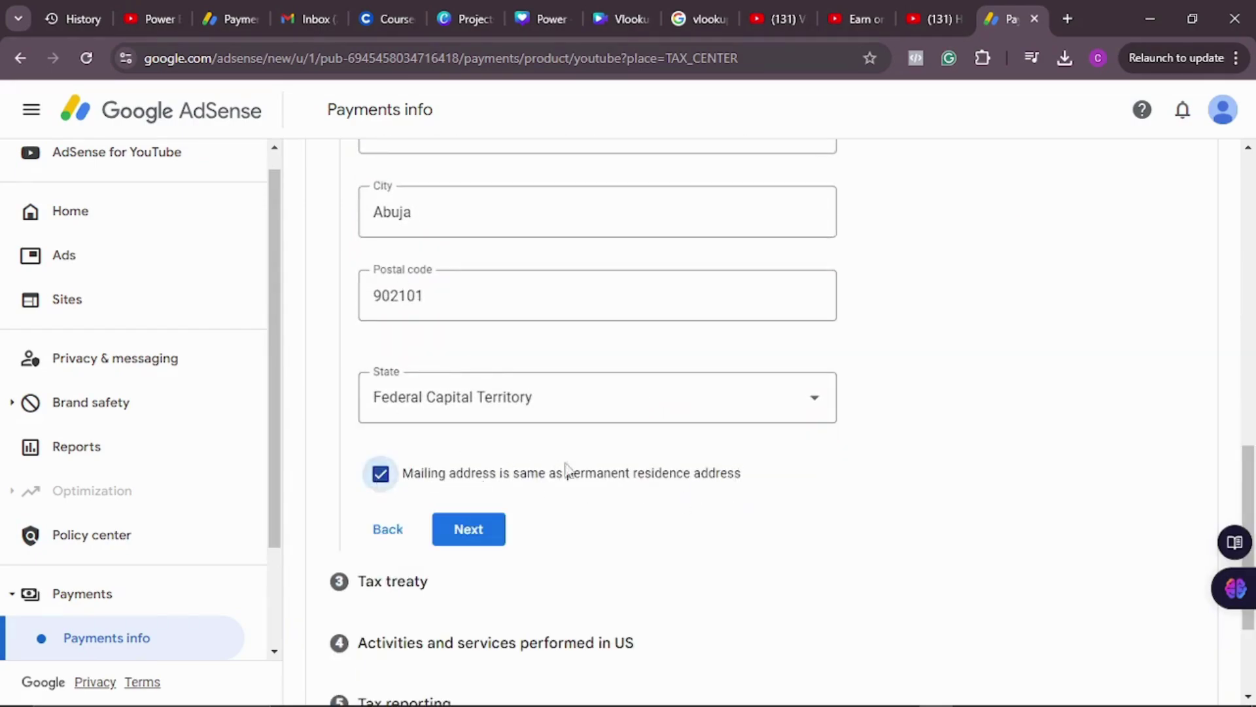
scroll(543, 412, "down", 3)
left_click(482, 344)
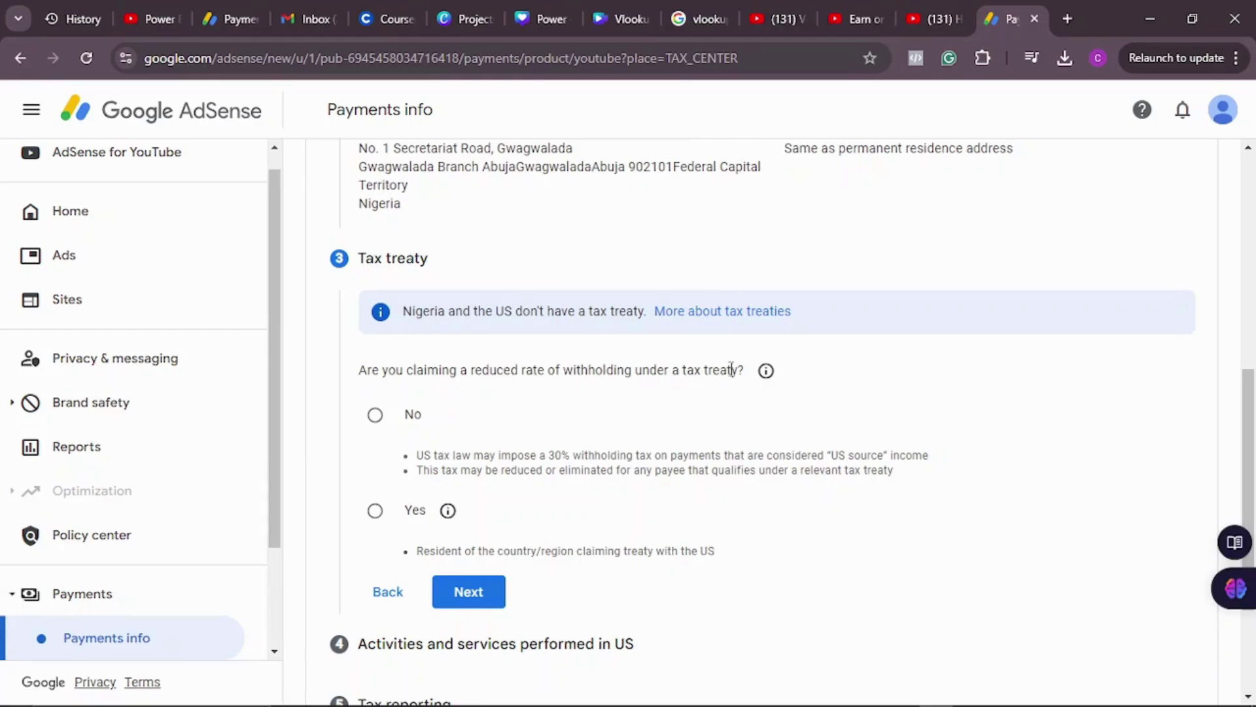
- Select Yes for the reduced withholding claim and look through the treaty country list for Nigeria
scroll(567, 370, "down", 3)
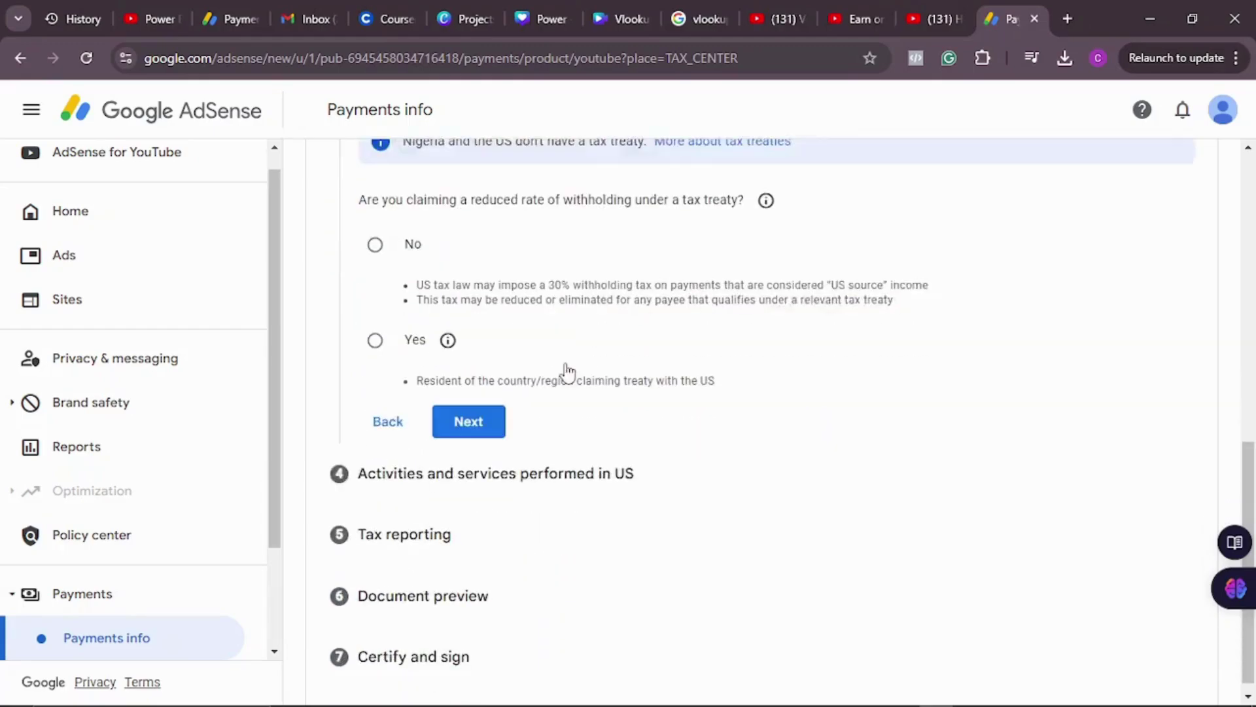
left_click(377, 327)
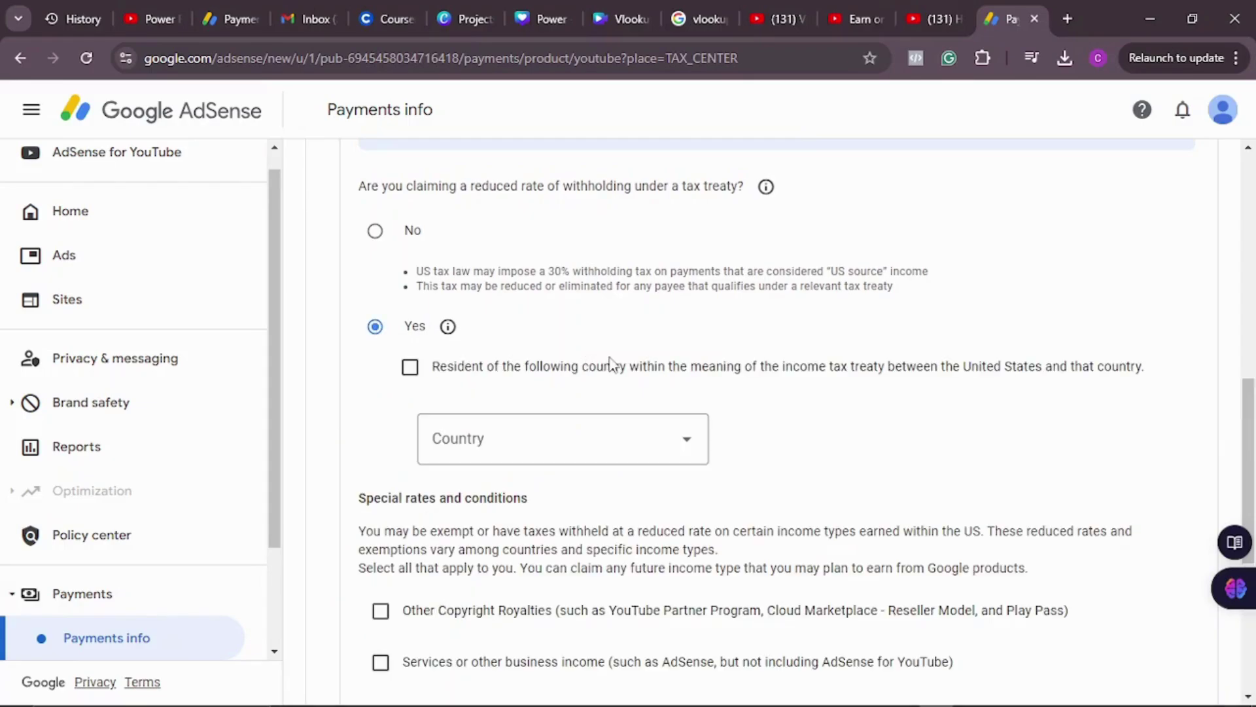
left_click(681, 443)
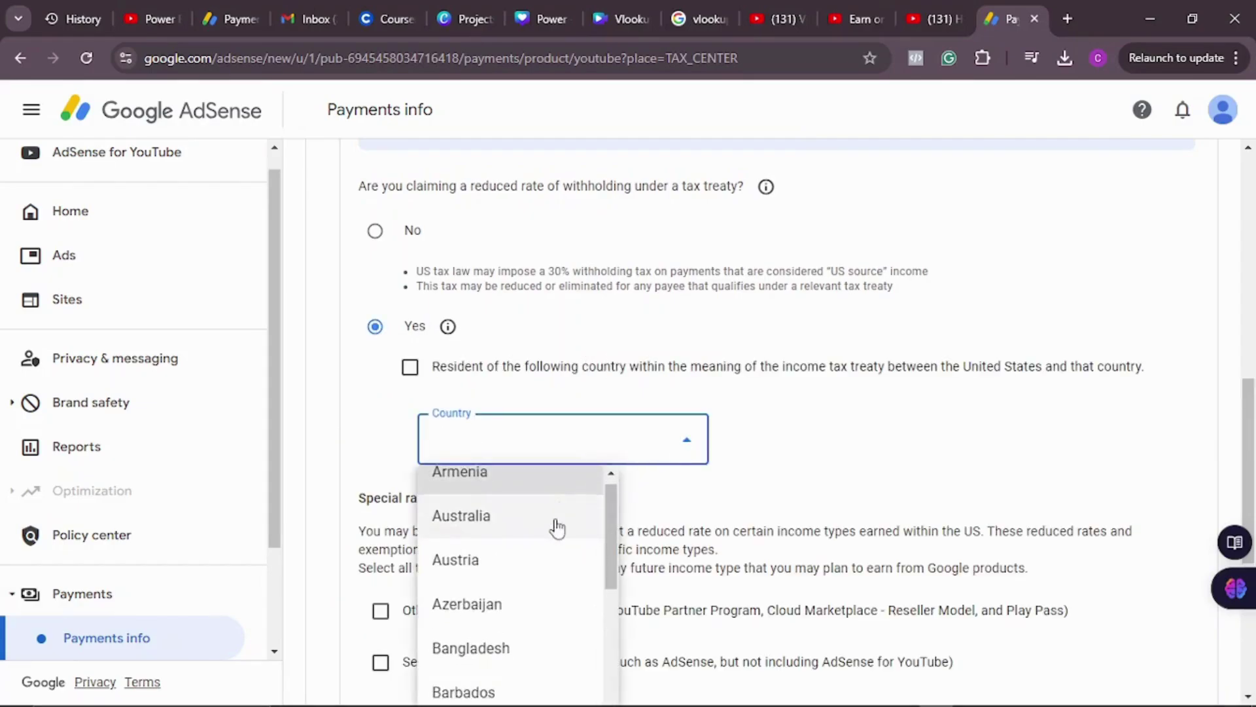
scroll(557, 527, "down", 20)
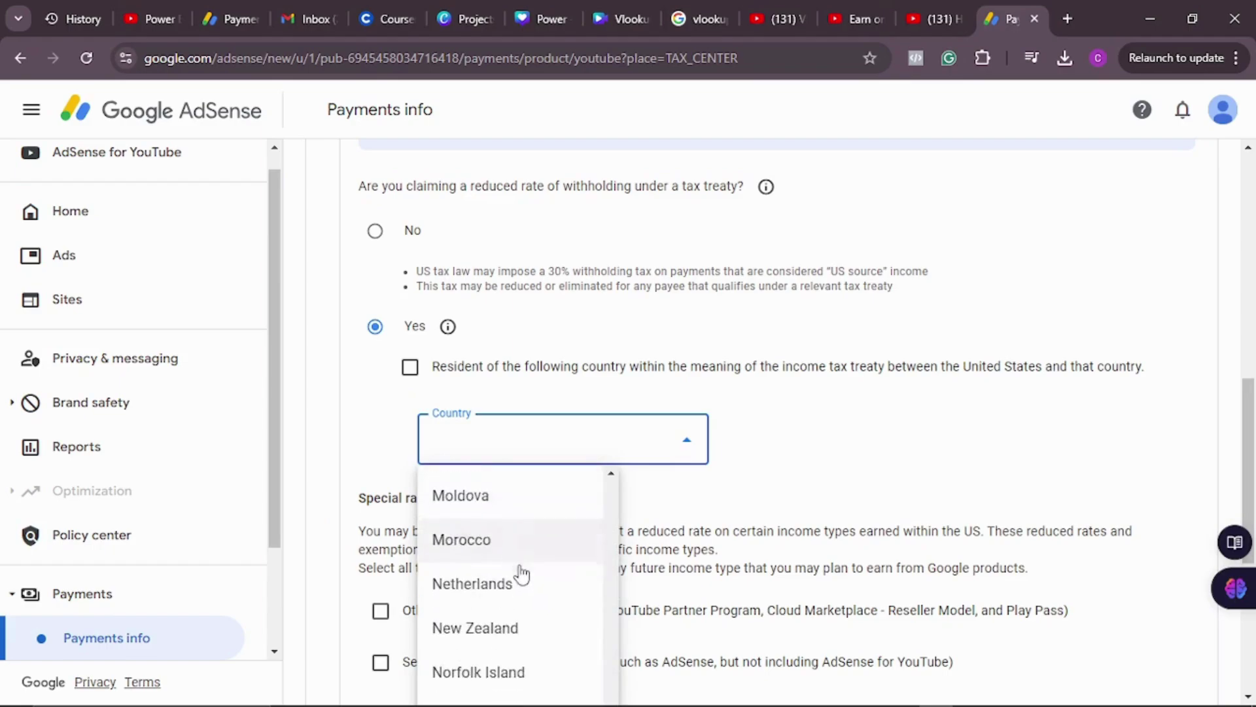
scroll(521, 569, "down", 3)
scroll(520, 550, "up", 2)
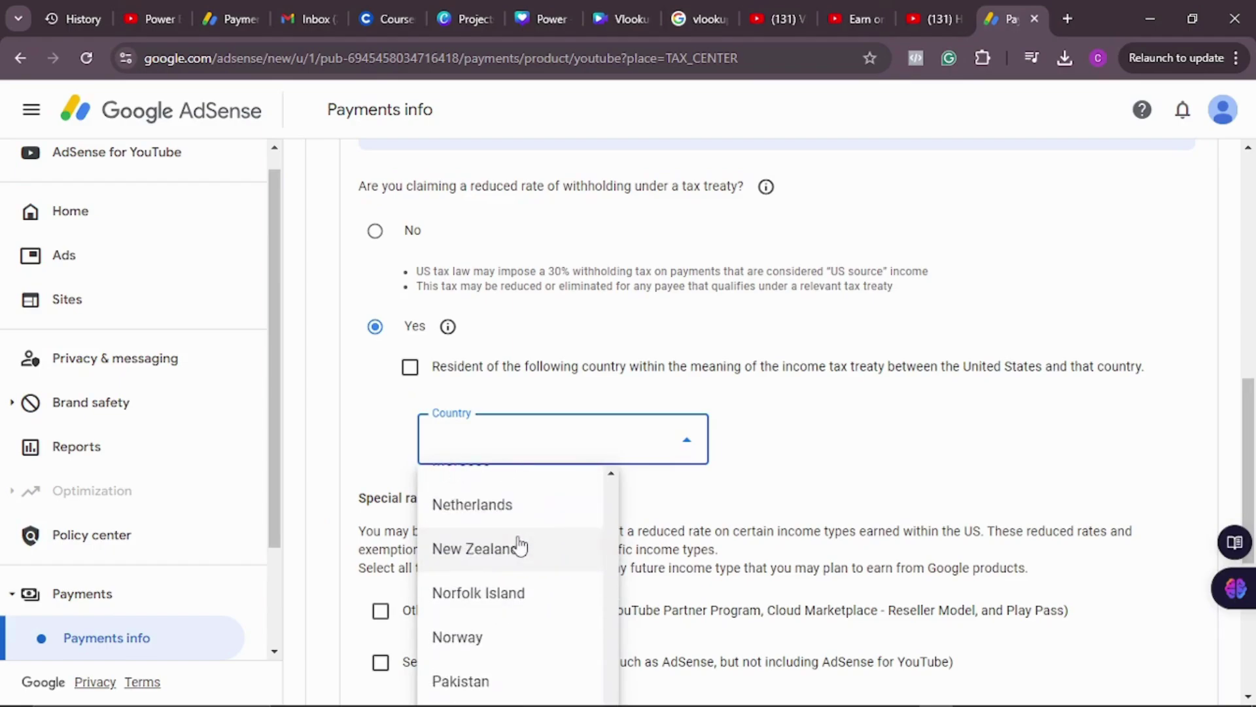
scroll(520, 546, "down", 3)
scroll(520, 533, "down", 2)
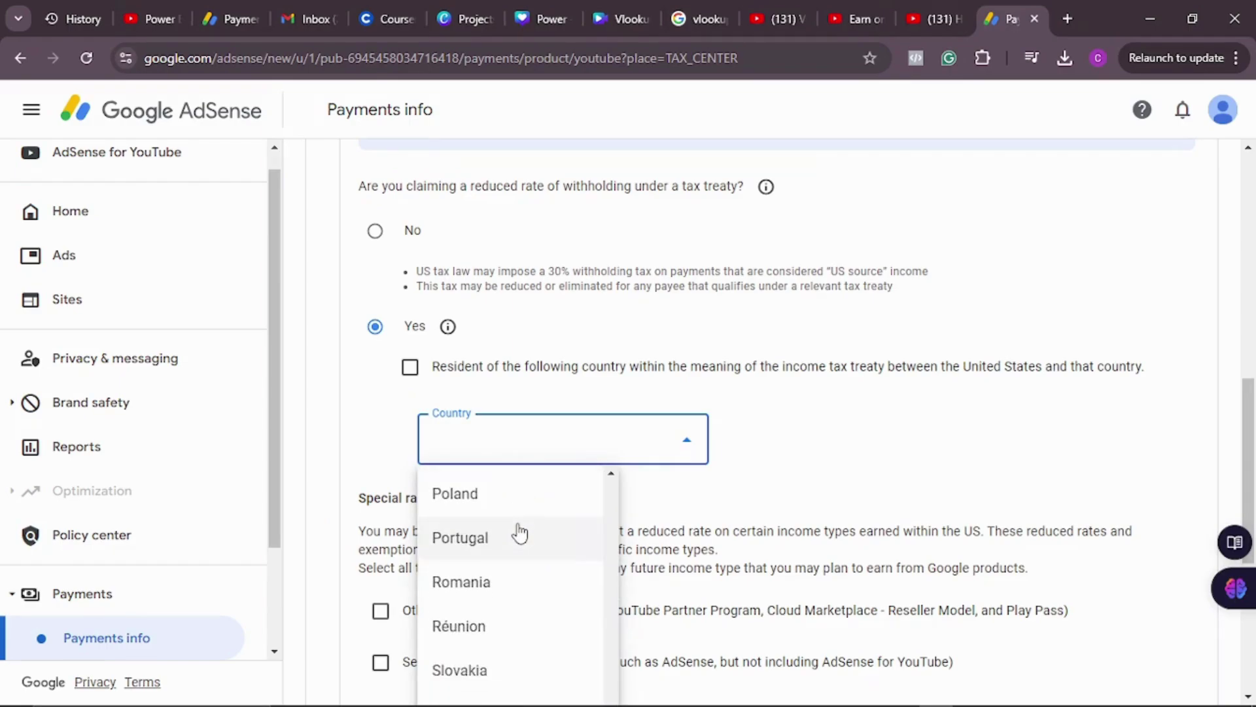
scroll(520, 534, "up", 3)
scroll(523, 528, "up", 1)
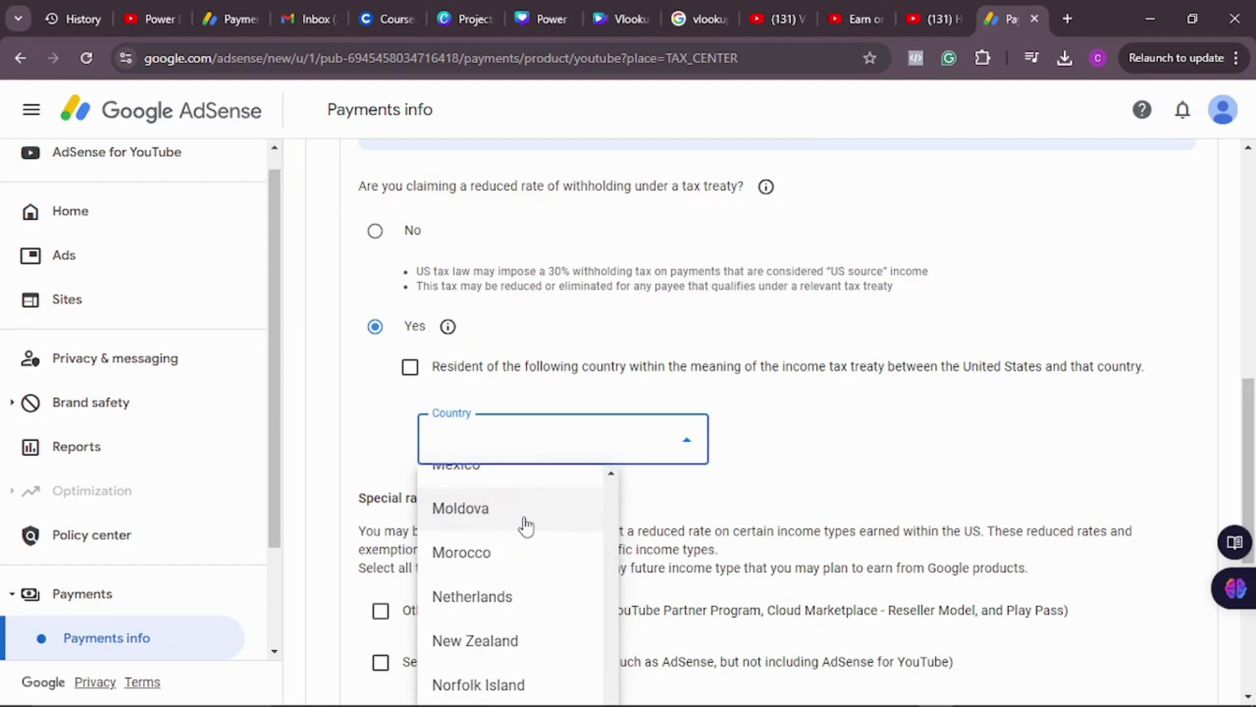
scroll(523, 523, "up", 2)
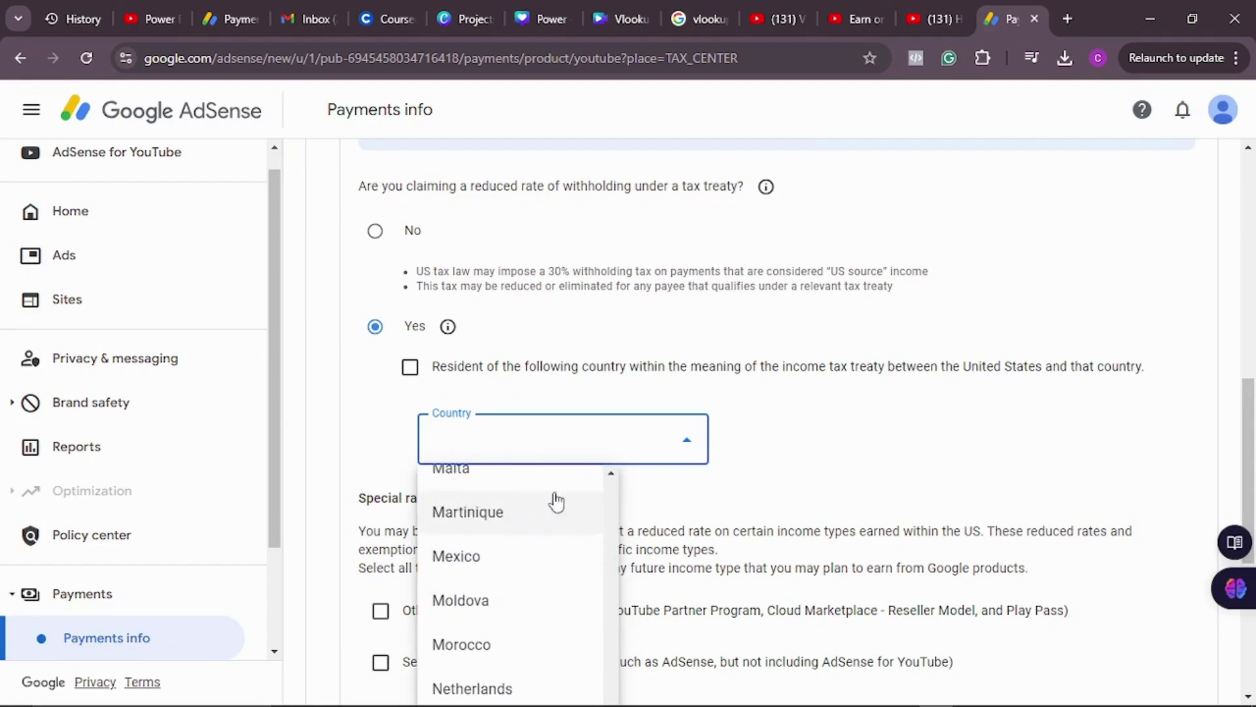
left_click(535, 306)
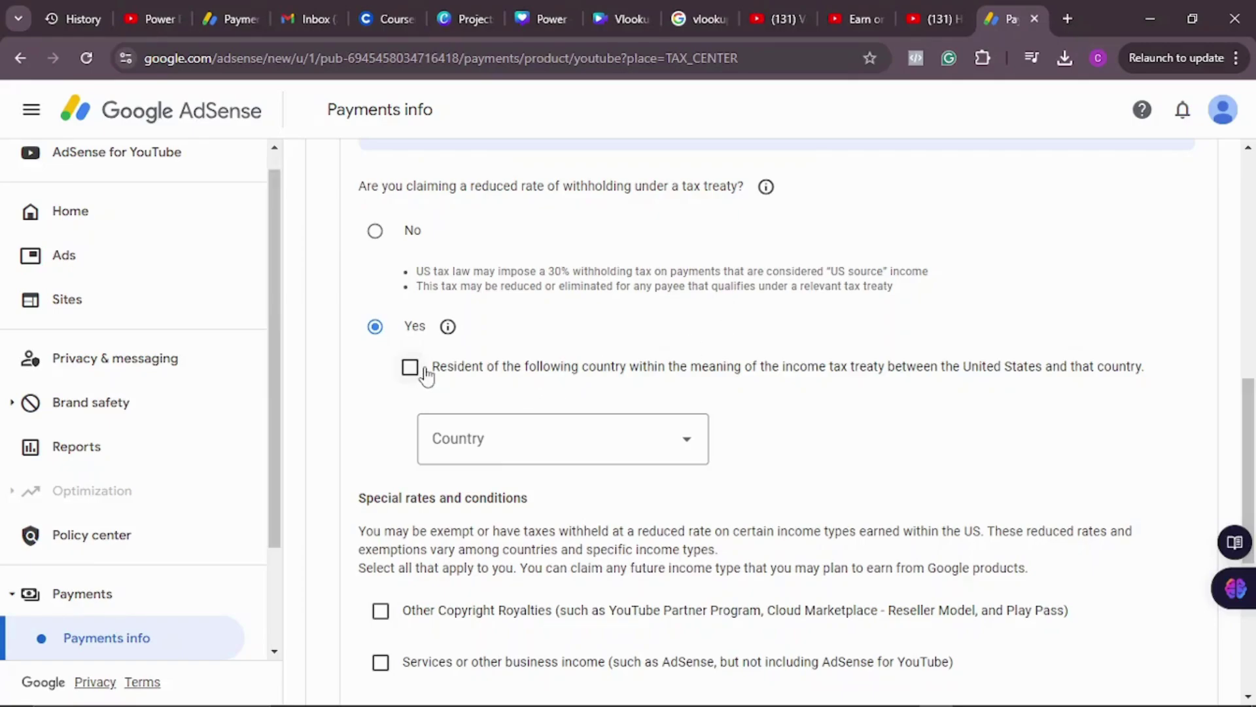
- Answer No to the tax treaty claim and No to US activities, certifying services are performed solely outside the US, and continue to Tax reporting
left_click(375, 231)
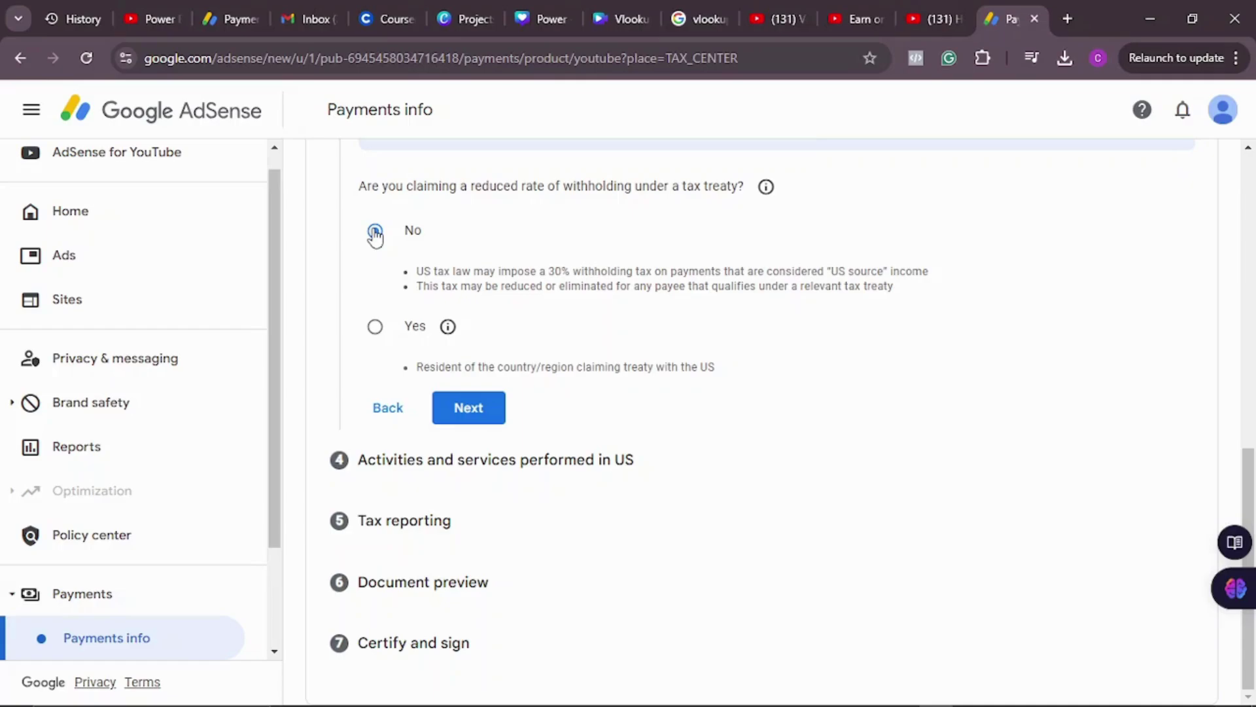
left_click(485, 407)
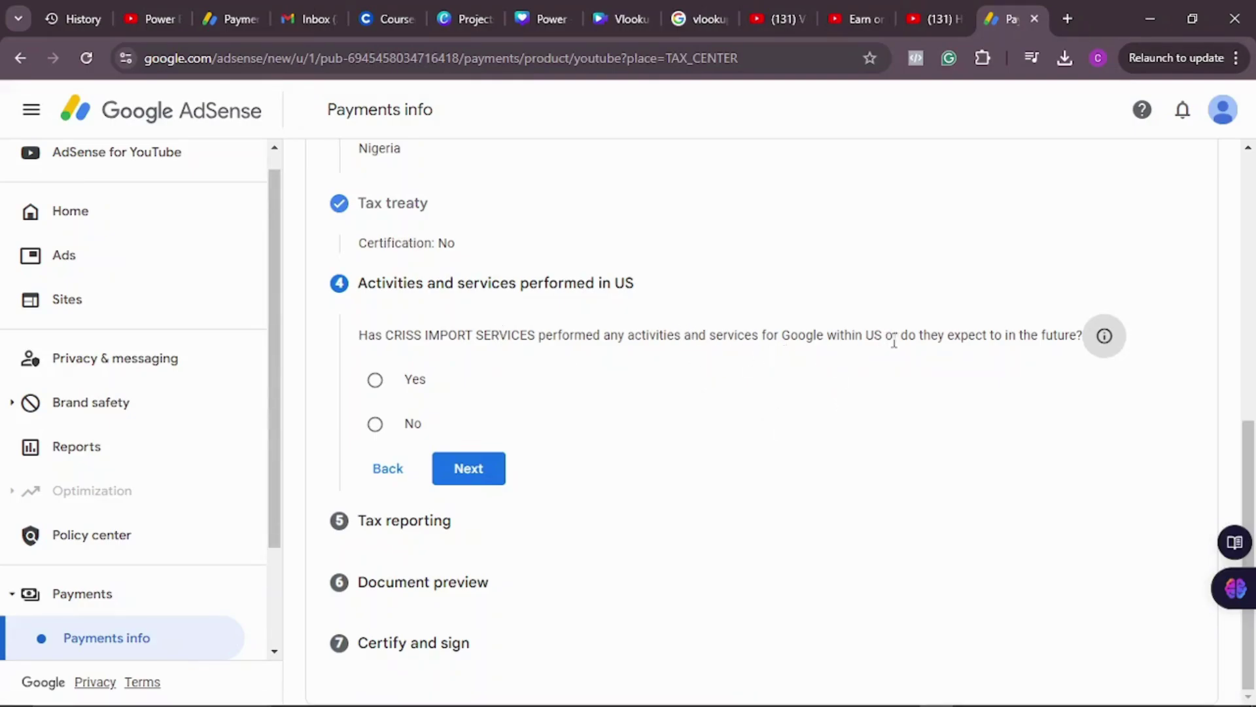
left_click(374, 432)
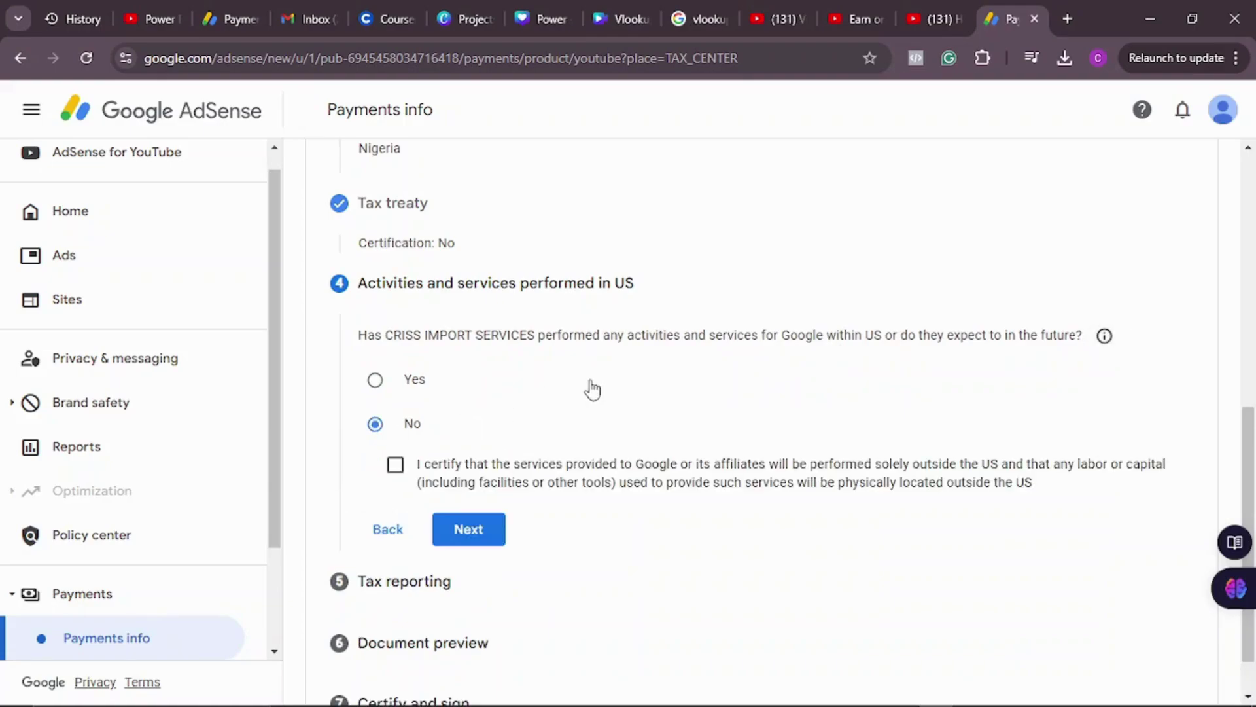
scroll(582, 379, "down", 1)
left_click(395, 405)
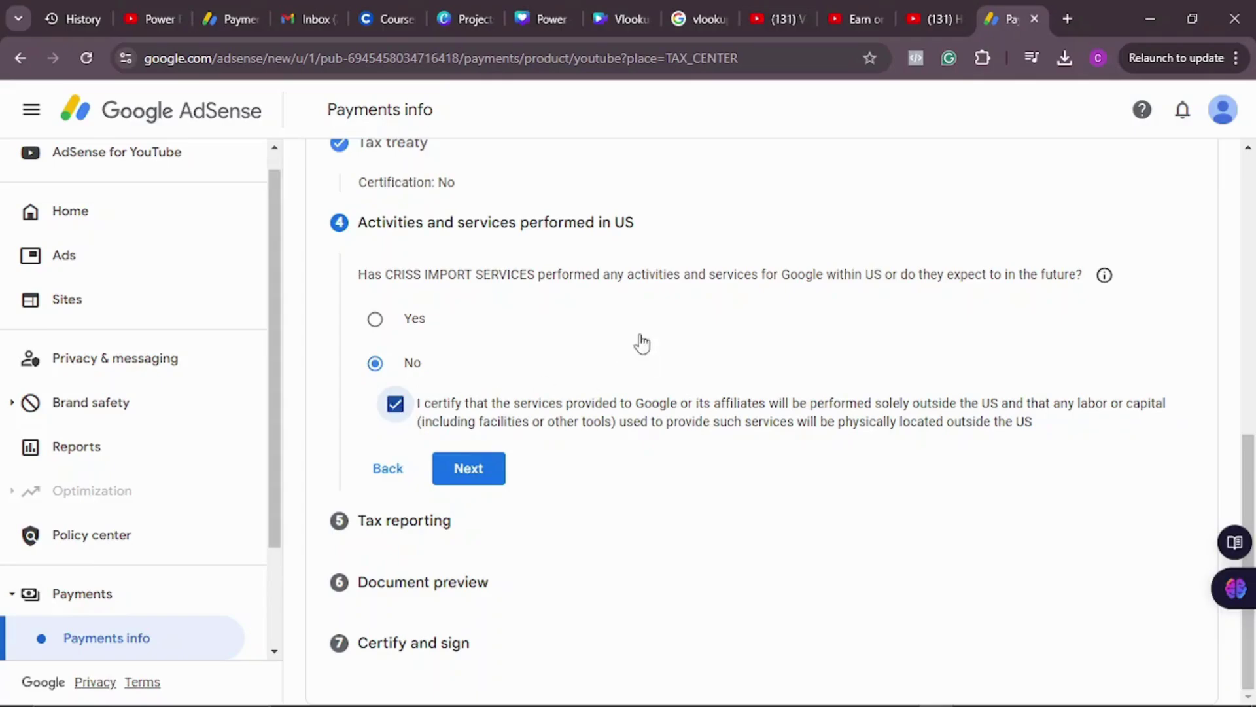
left_click(469, 469)
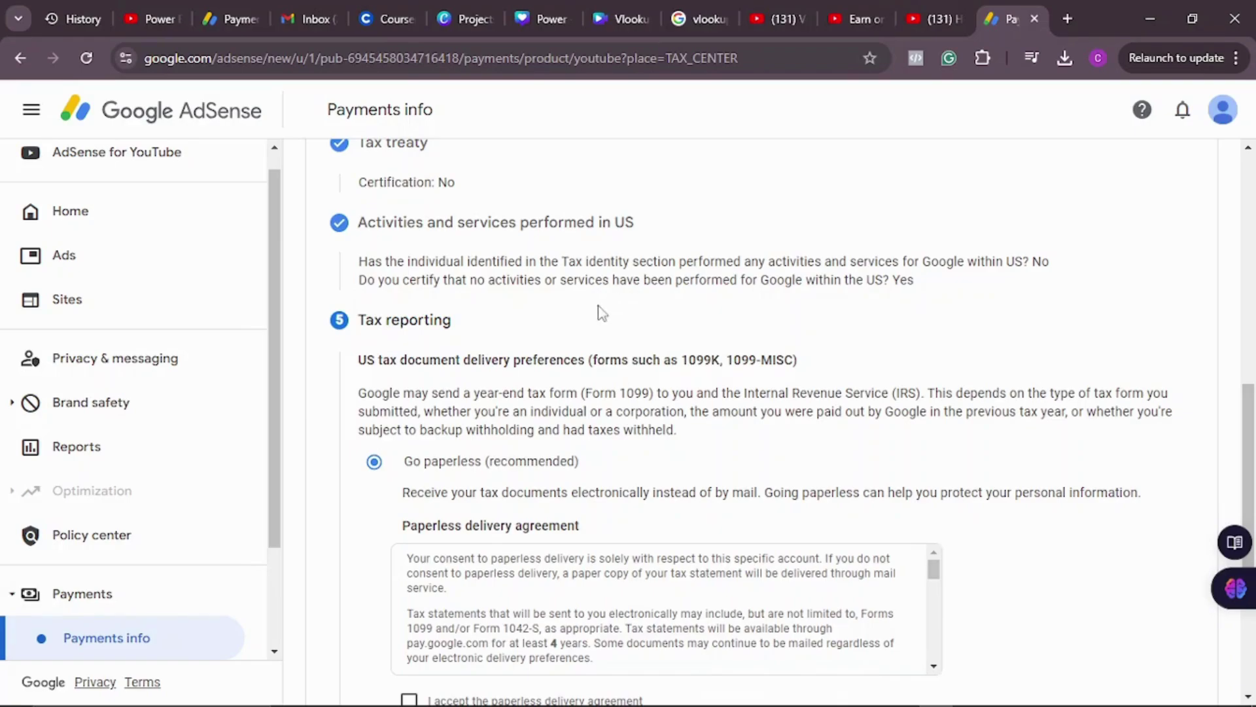
- Set the US tax document delivery preference to Get documents by mail and continue to the Document preview section
scroll(602, 301, "down", 3)
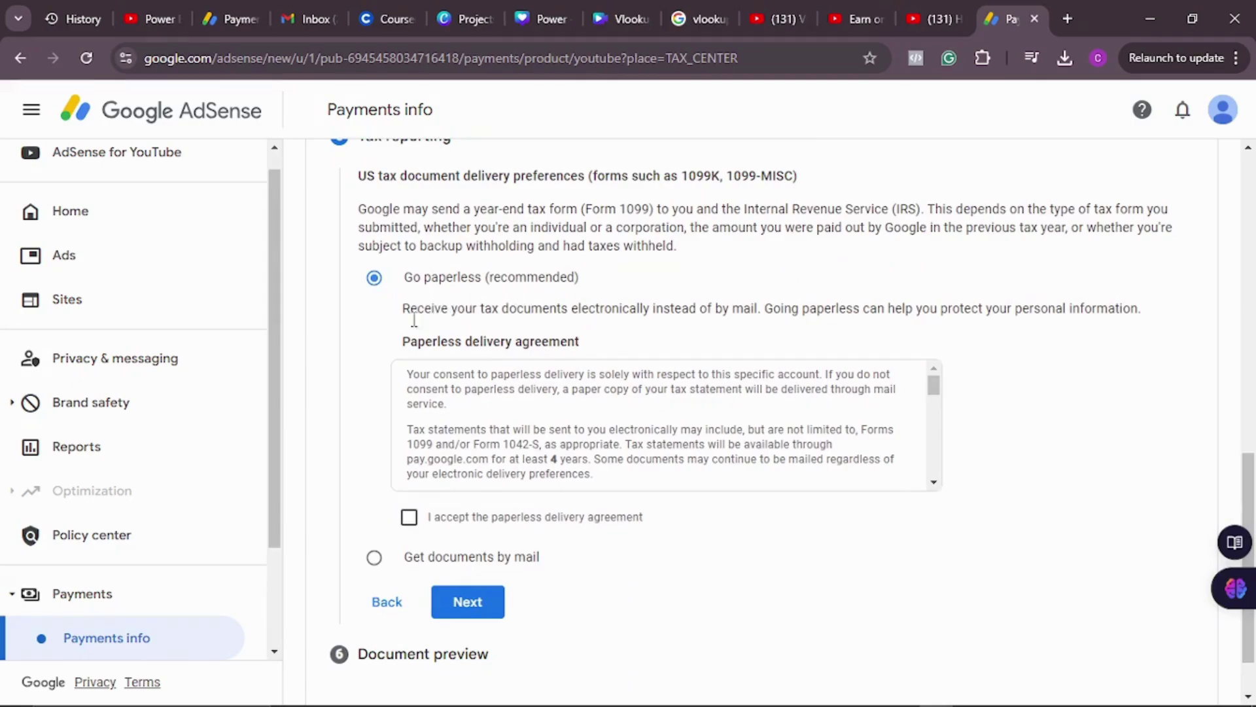
scroll(505, 303, "down", 1)
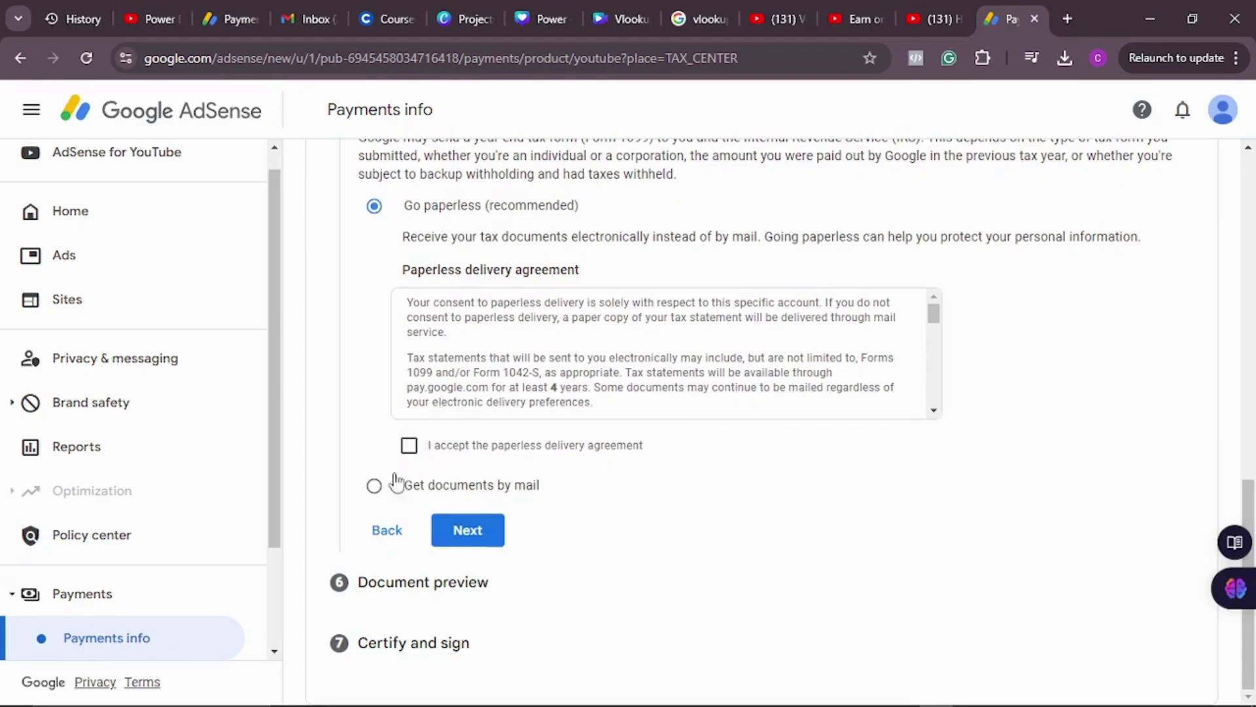
left_click(374, 485)
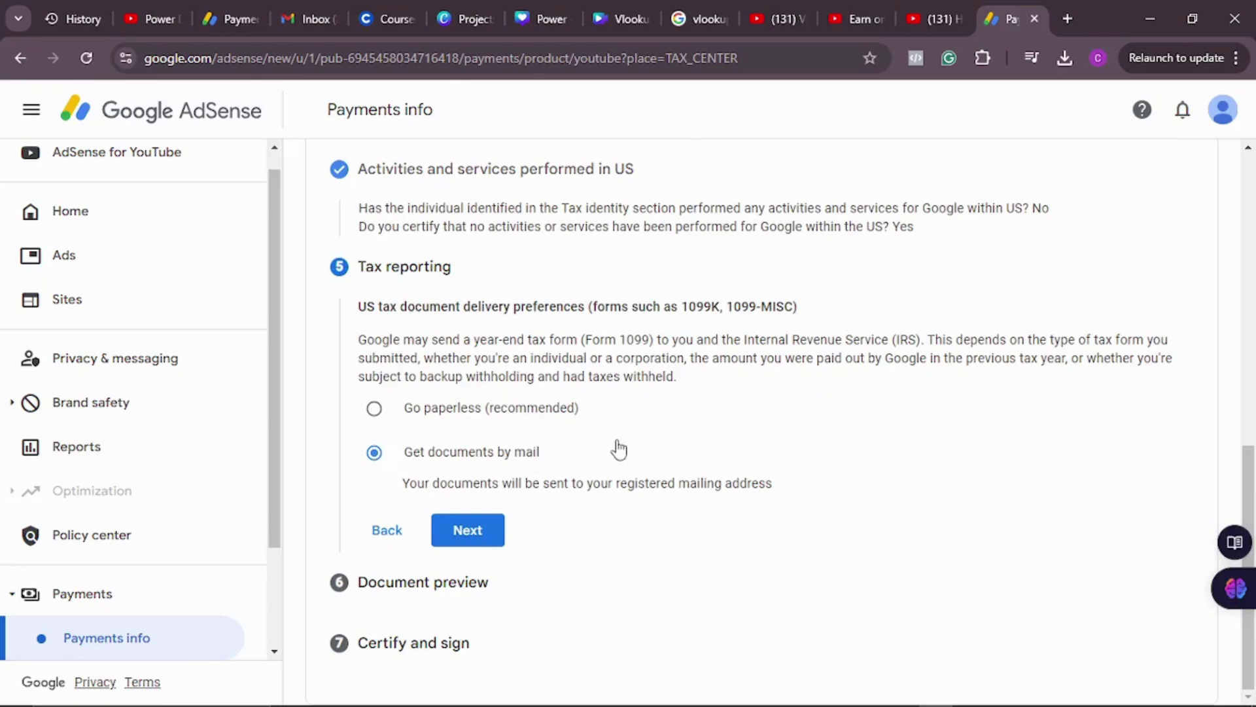
left_click(484, 545)
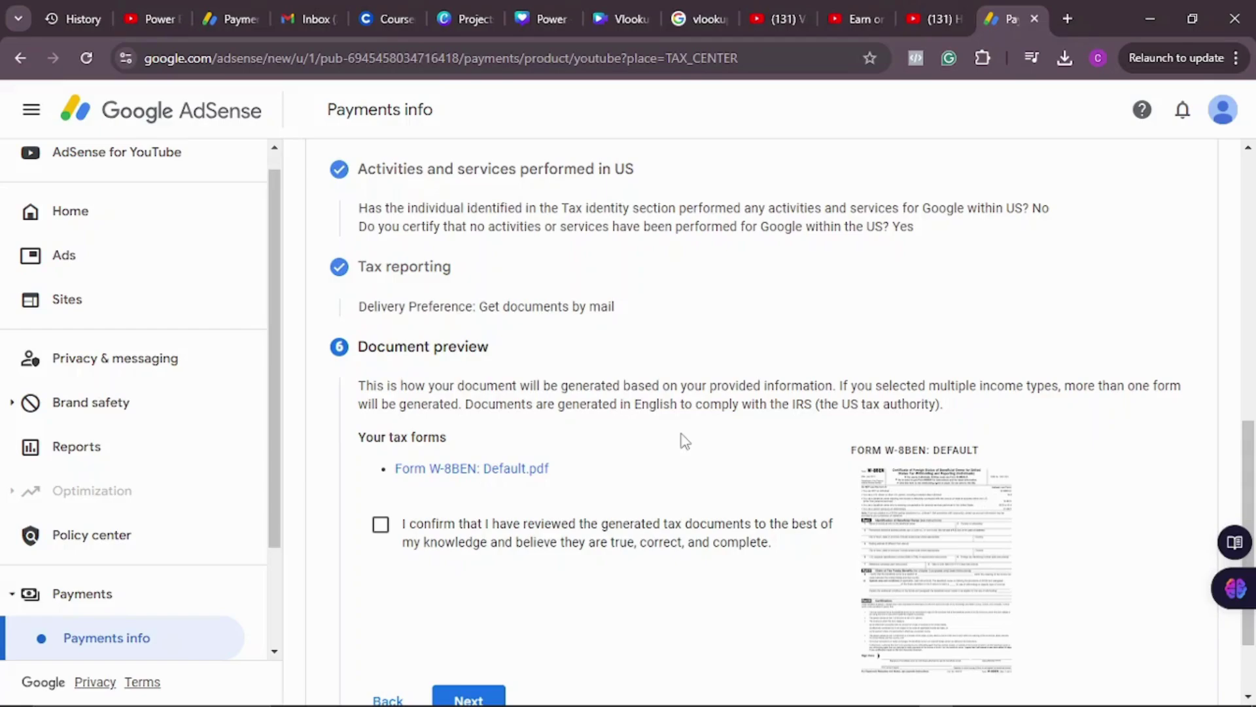
- Confirm that the generated W-8BEN document has been reviewed and continue to the Certify and sign section
left_click(381, 526)
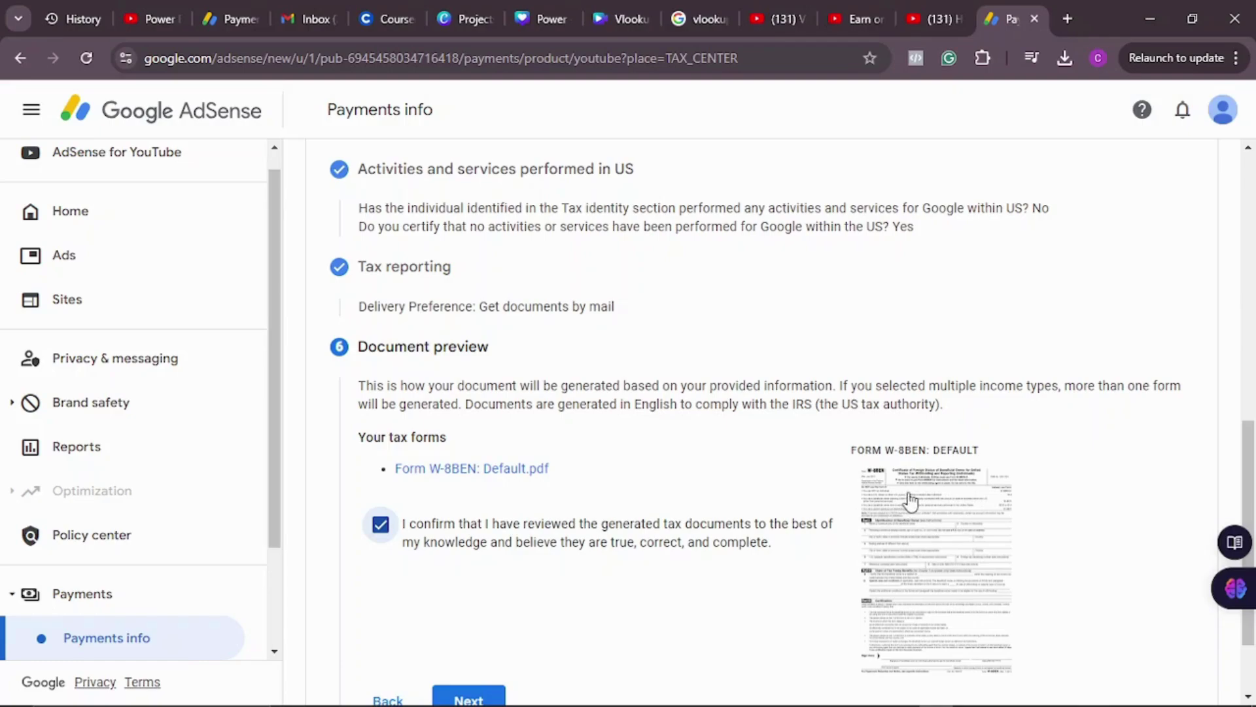
scroll(911, 497, "down", 1)
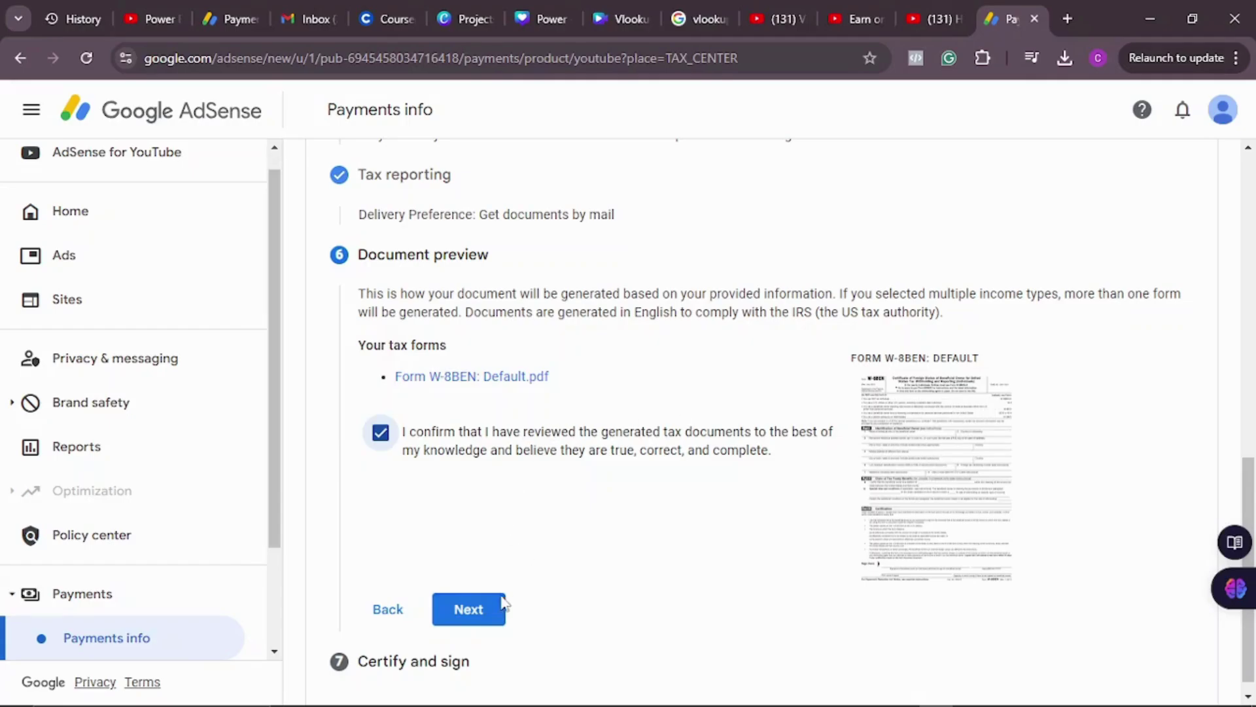
left_click(486, 610)
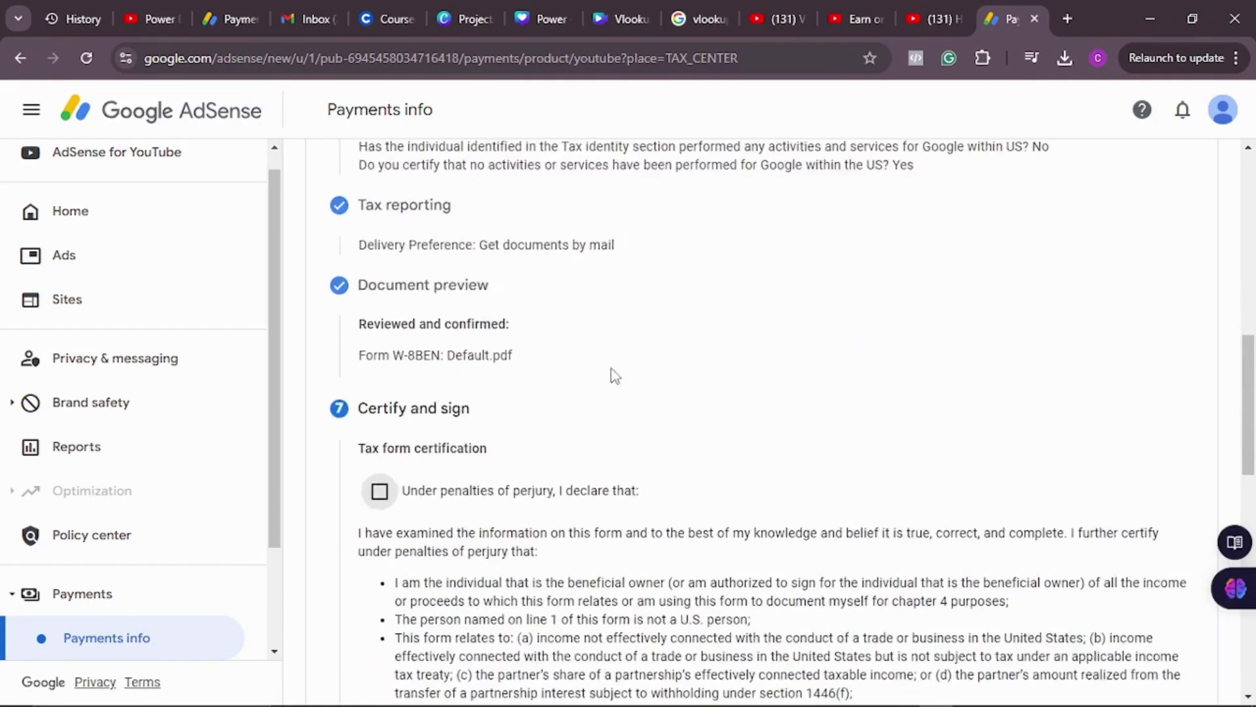
- Accept the perjury declaration, confirm being the beneficial owner named in the Tax identity section, and submit the tax form
scroll(603, 376, "down", 1)
left_click(380, 214)
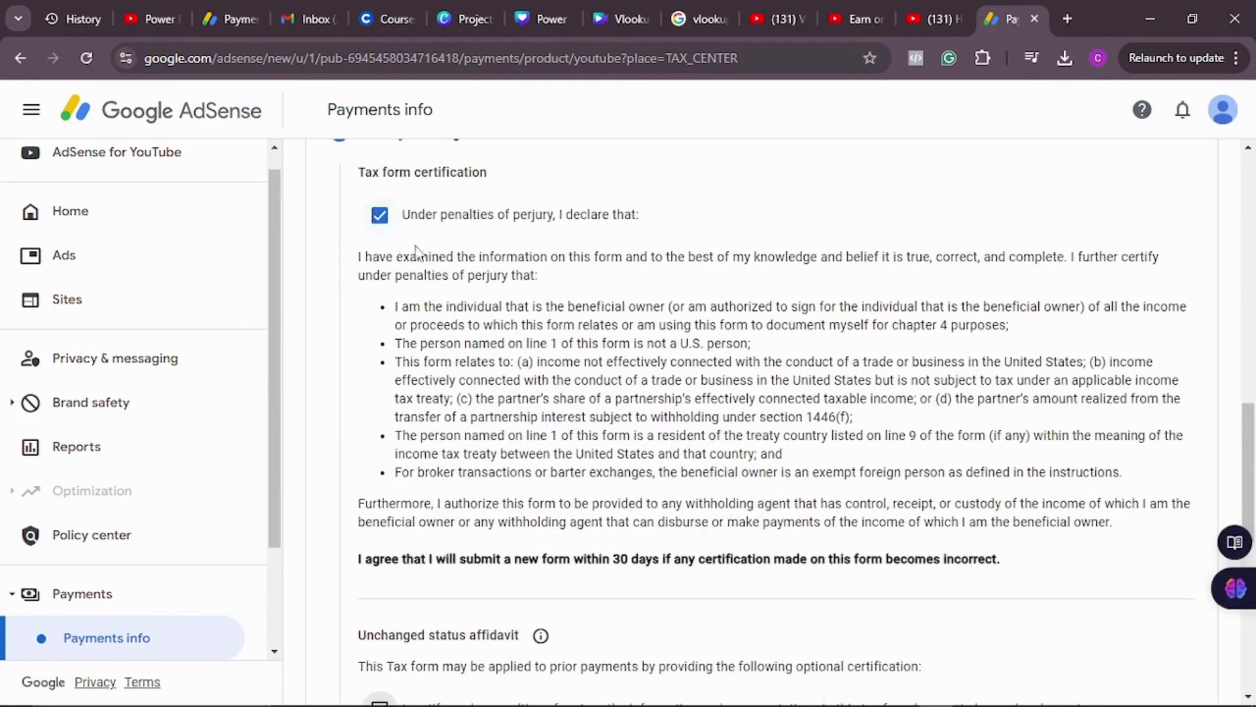
scroll(419, 262, "down", 5)
scroll(432, 275, "down", 3)
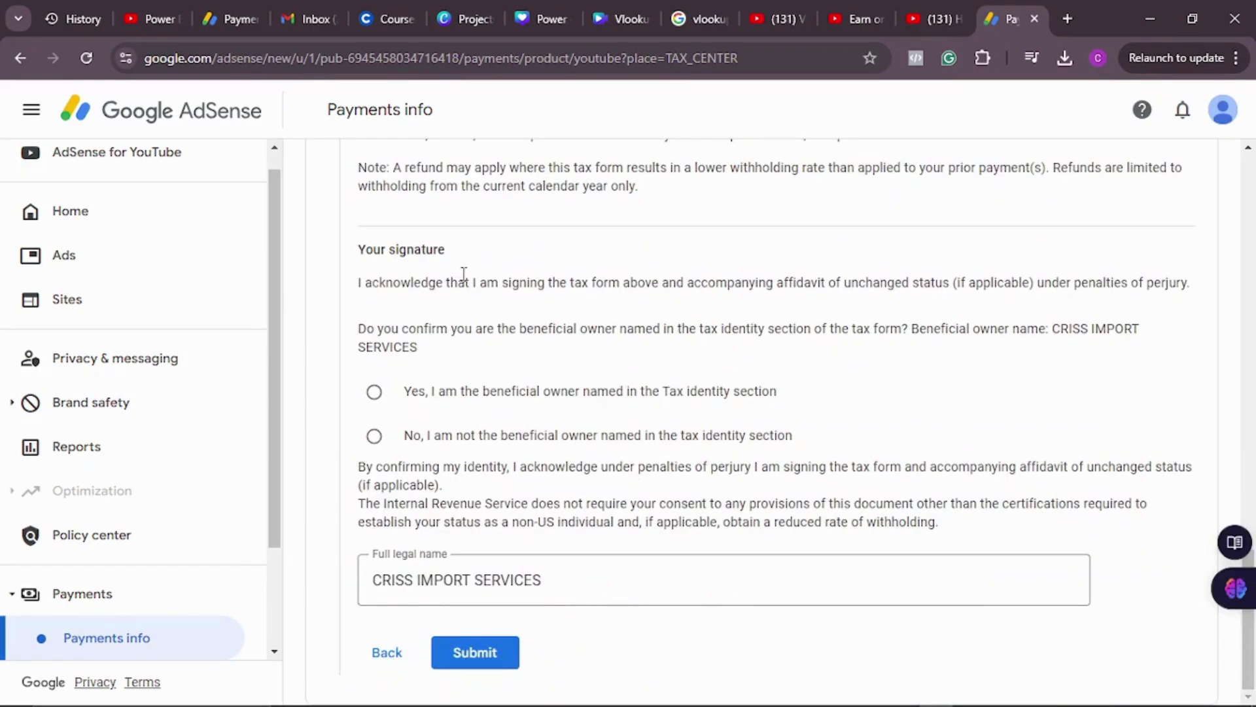
left_click(374, 393)
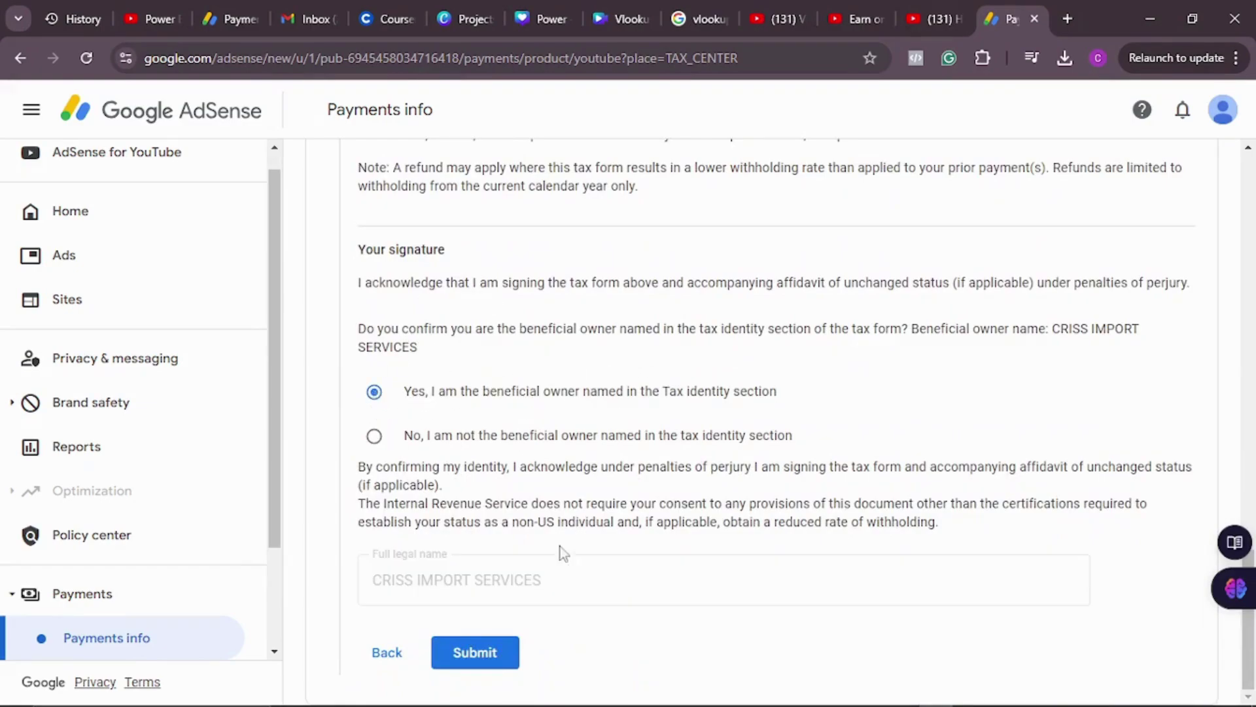
left_click(492, 661)
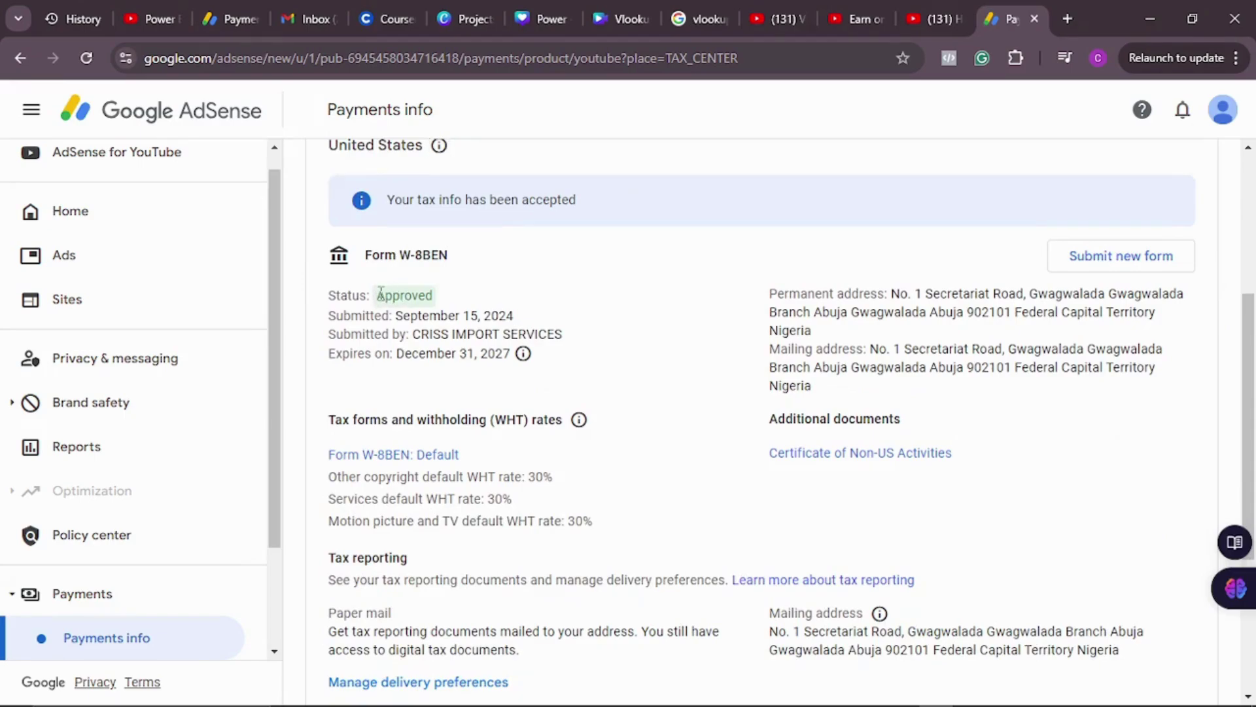
- Check the status of the submitted Form W-8BEN and return to the YouTube payments overview
left_click_drag(376, 296, 434, 296)
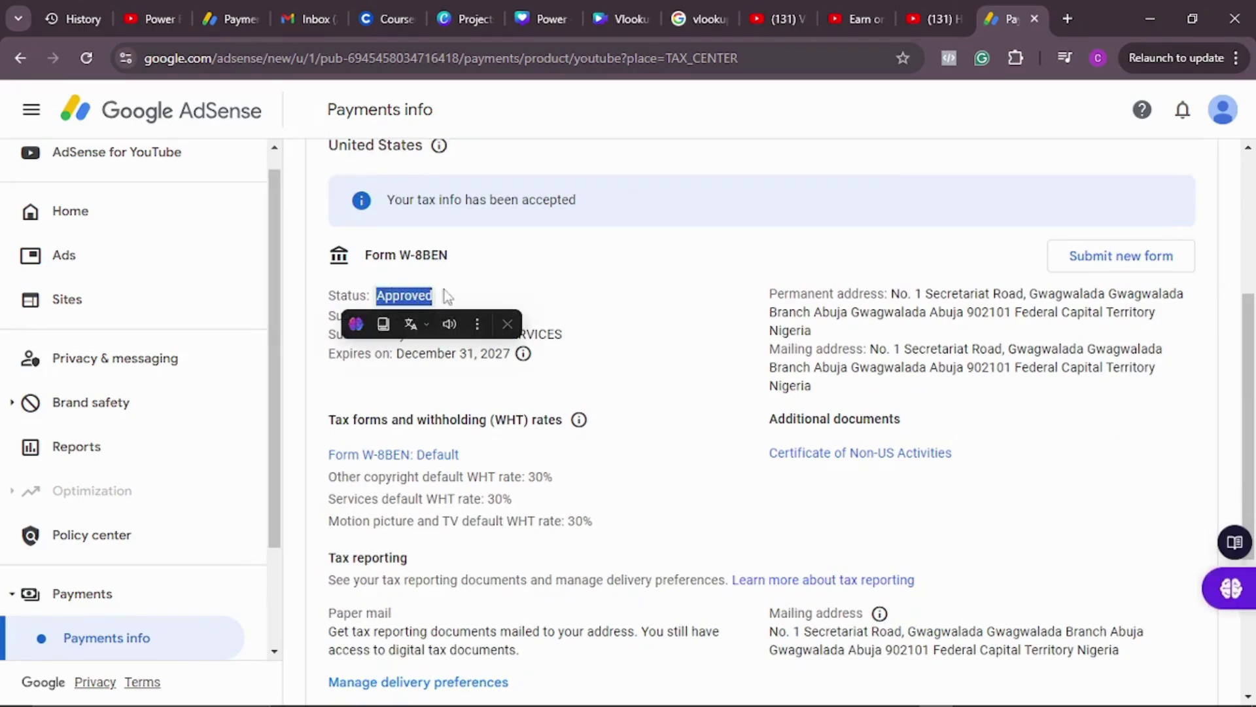
left_click(555, 273)
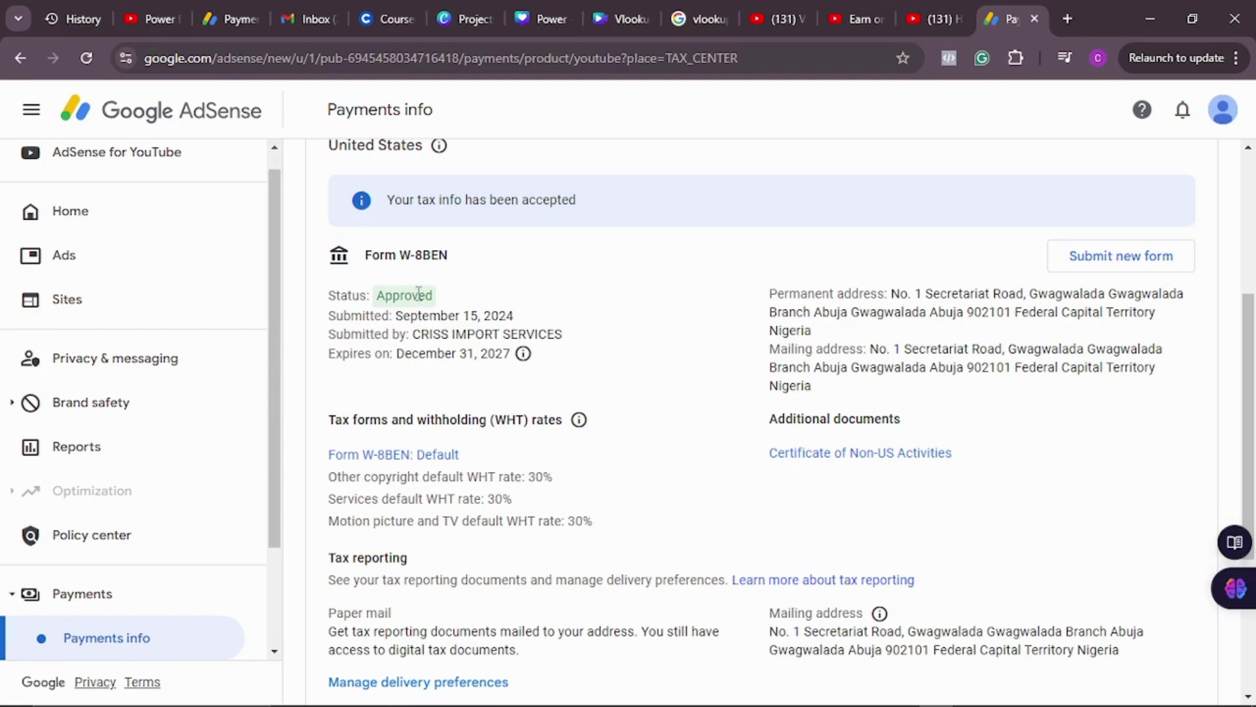
key("alt+Left")
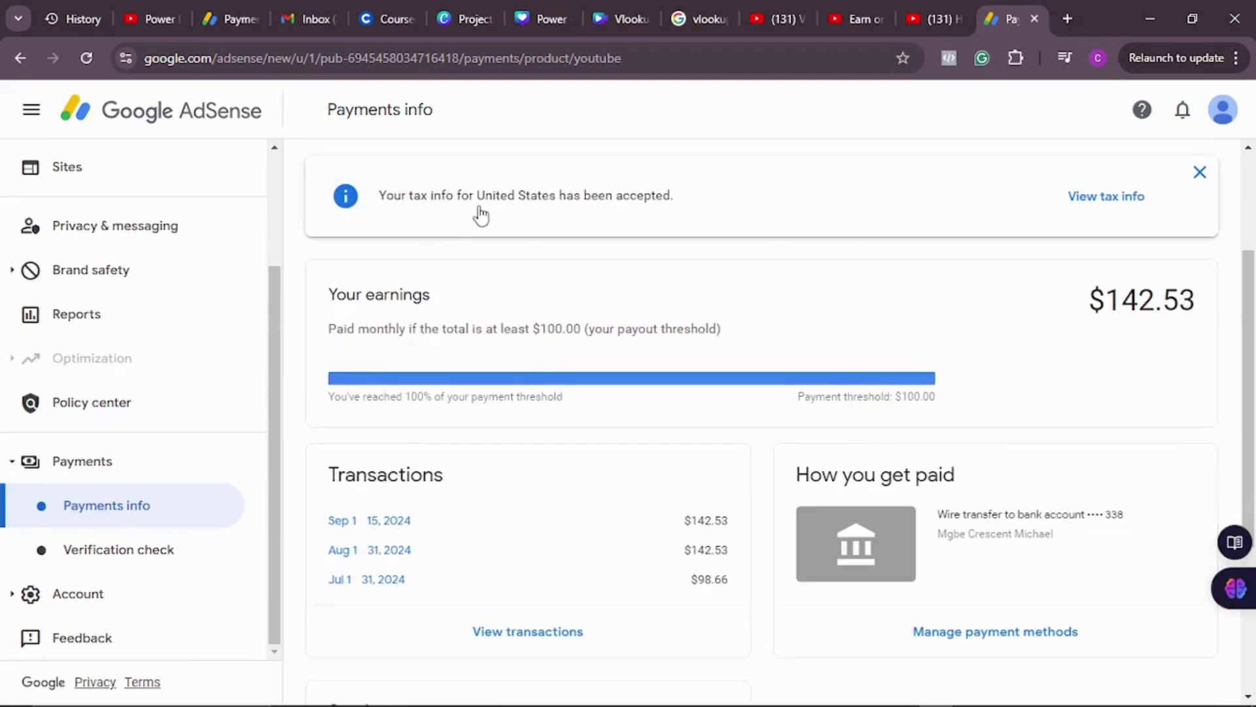